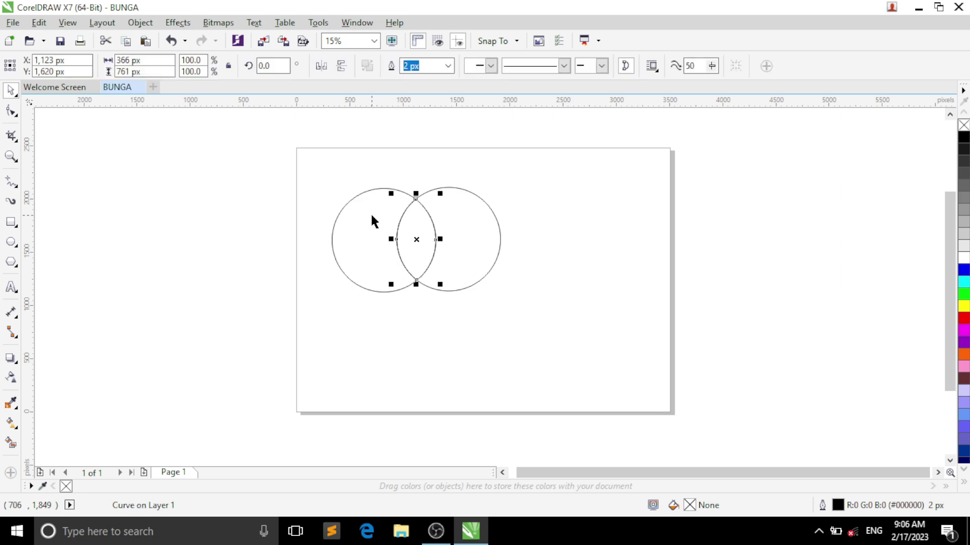
Step: Delete both overlapping circles, keeping only the lens-shaped petal formed by their intersection
left_click(372, 216)
key("Delete")
left_click(474, 221)
key("Delete")
Step: Move the petal's rotation centre to its bottom tip
left_click(417, 240)
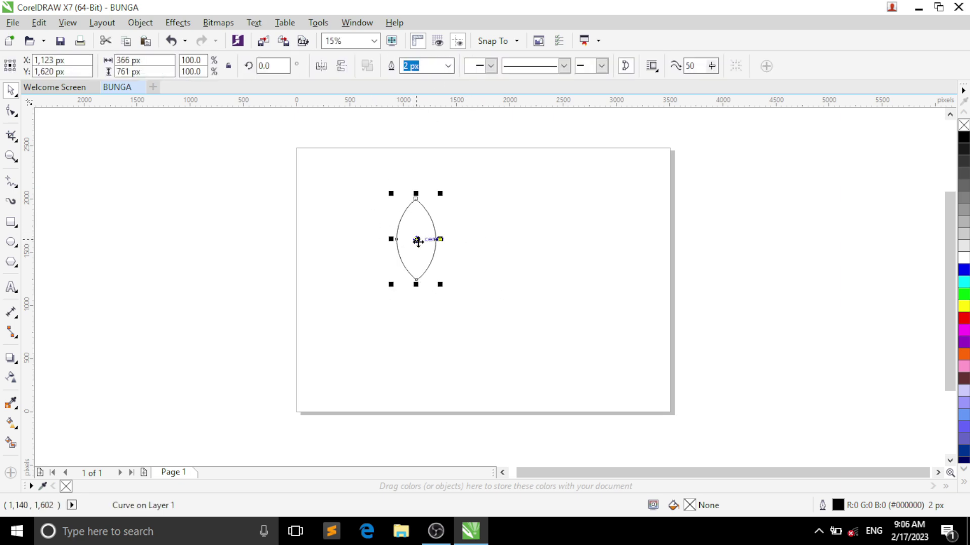
left_click(417, 240)
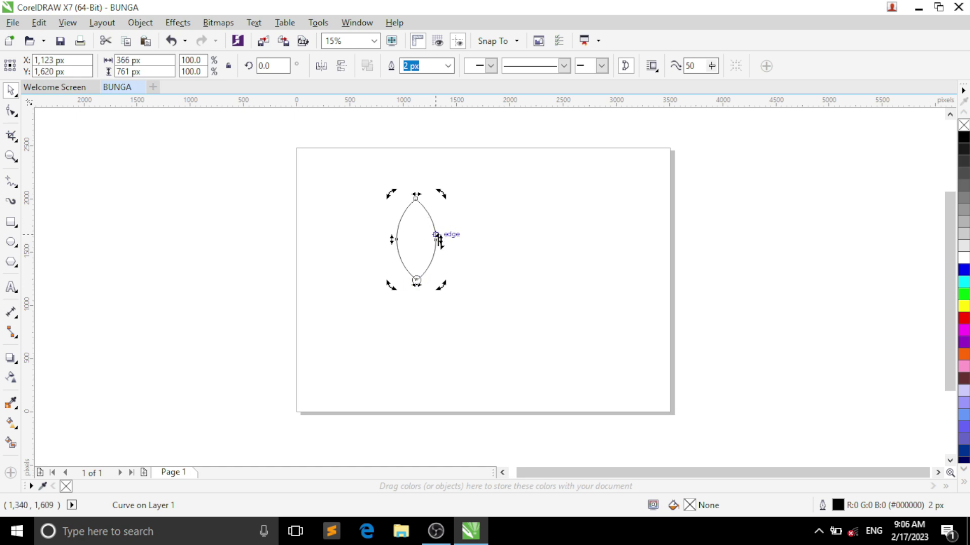
key("ctrl+d")
left_click(418, 242)
key("Left")
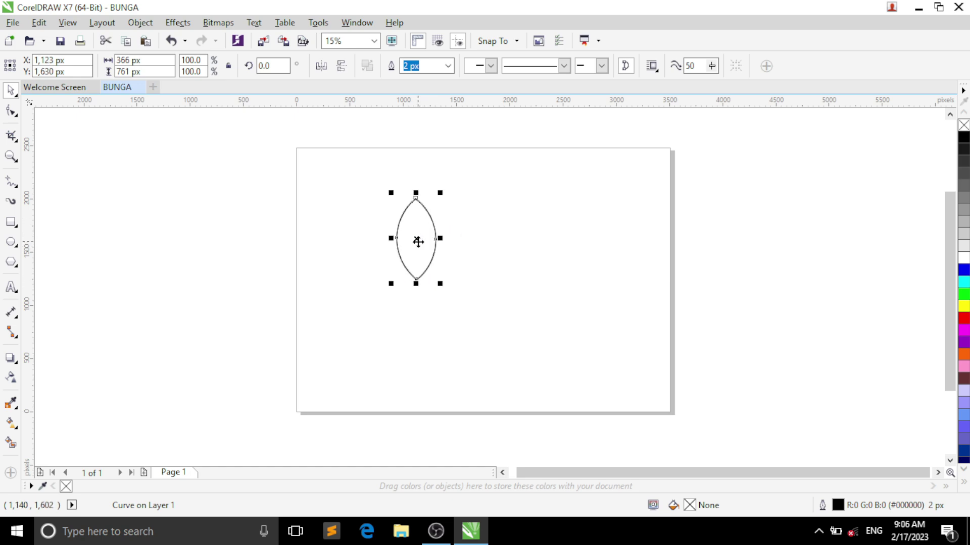
Step: Make a copy of the petal rotated 30 degrees clockwise about its bottom tip, and repeat until twelve petals complete the flower
left_click(417, 244)
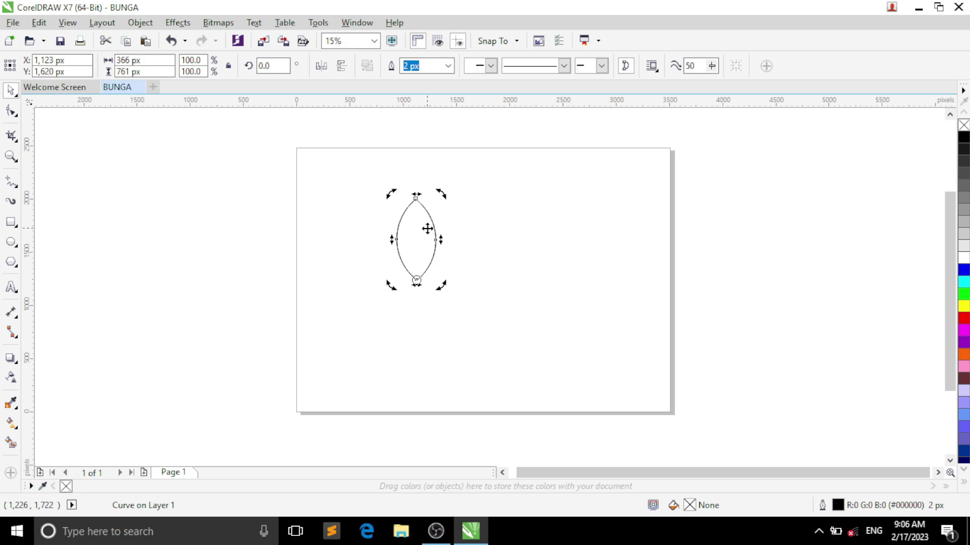
left_click_drag(442, 194, 483, 214)
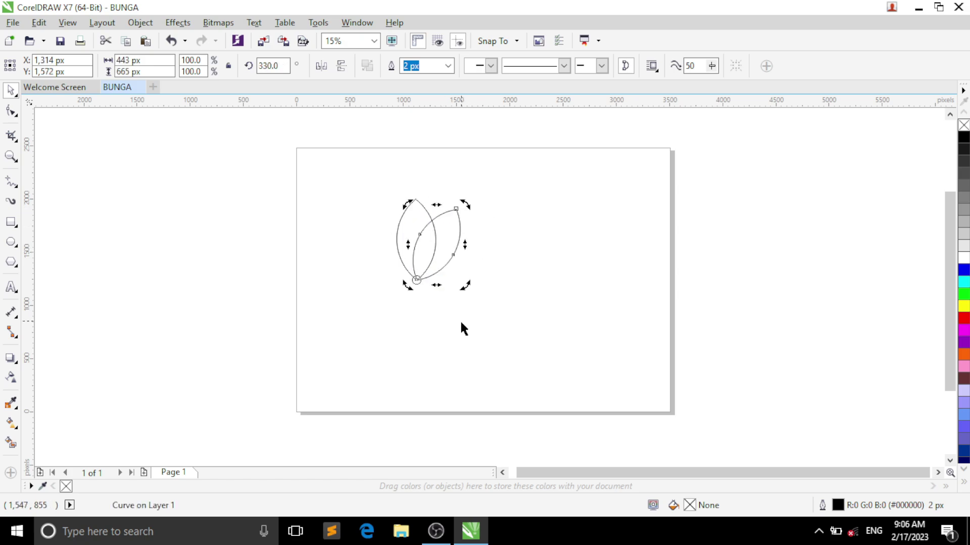
key("ctrl+r")
key("ctrl+r")
key("ctrl+r")
key("ctrl+r")
key("ctrl+r")
key("ctrl+r")
key("ctrl+r")
key("ctrl+r")
key("ctrl+r")
key("ctrl+r")
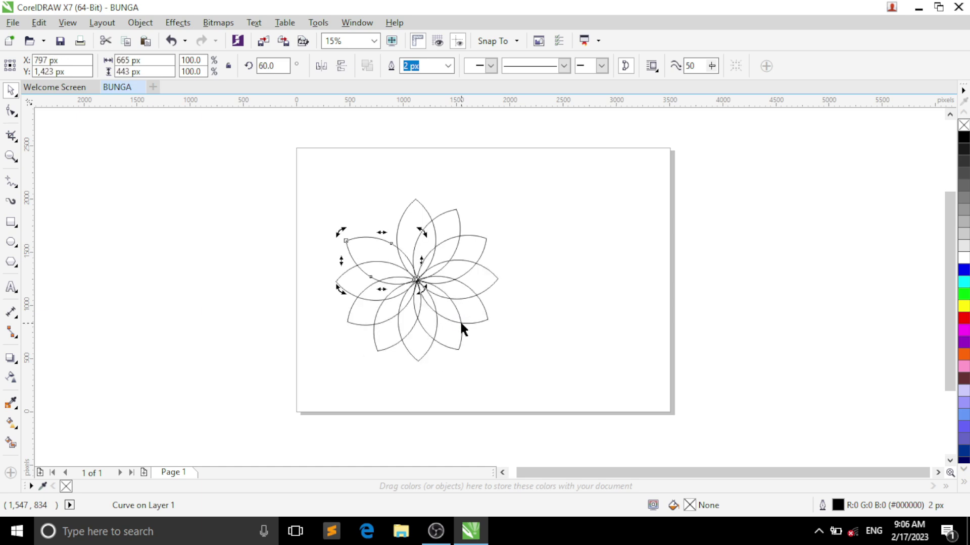
key("ctrl+r")
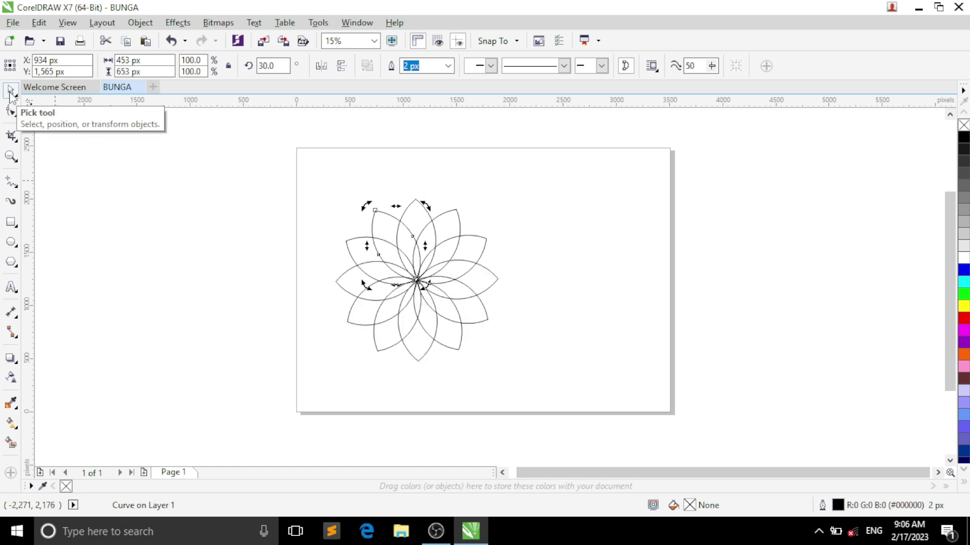
left_click(521, 283)
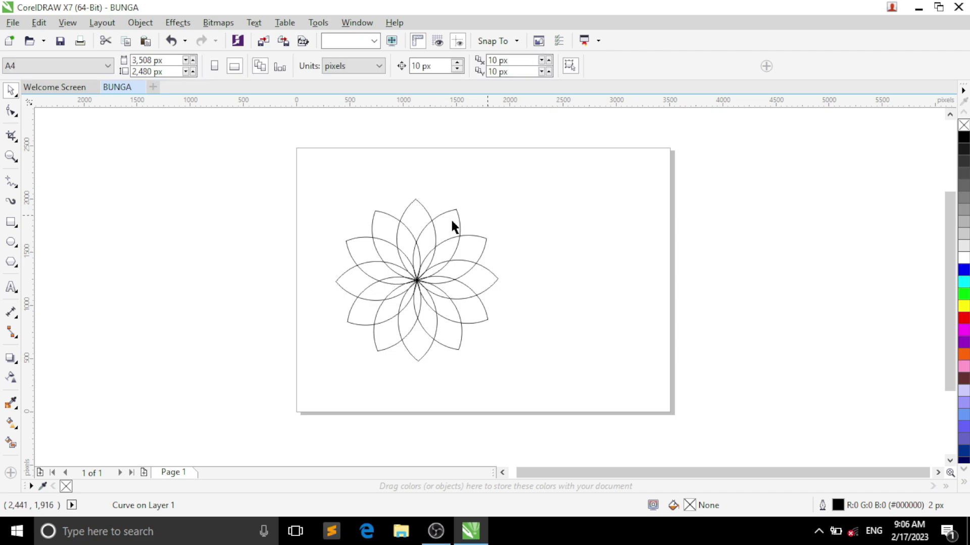
Step: Fill the top petal with bright green #00FF00 and the next petal clockwise with uniform green #089C14
left_click(413, 214)
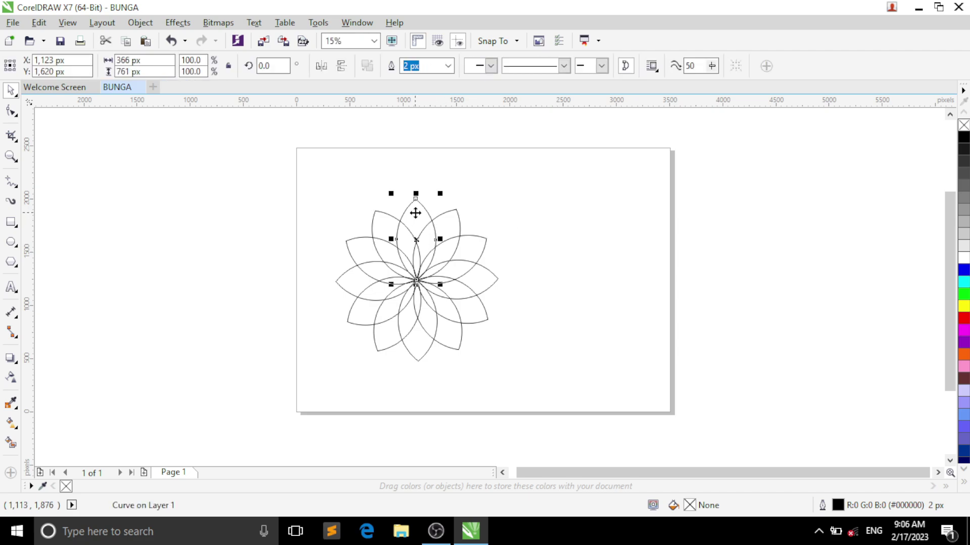
left_click(964, 295)
left_click(450, 219)
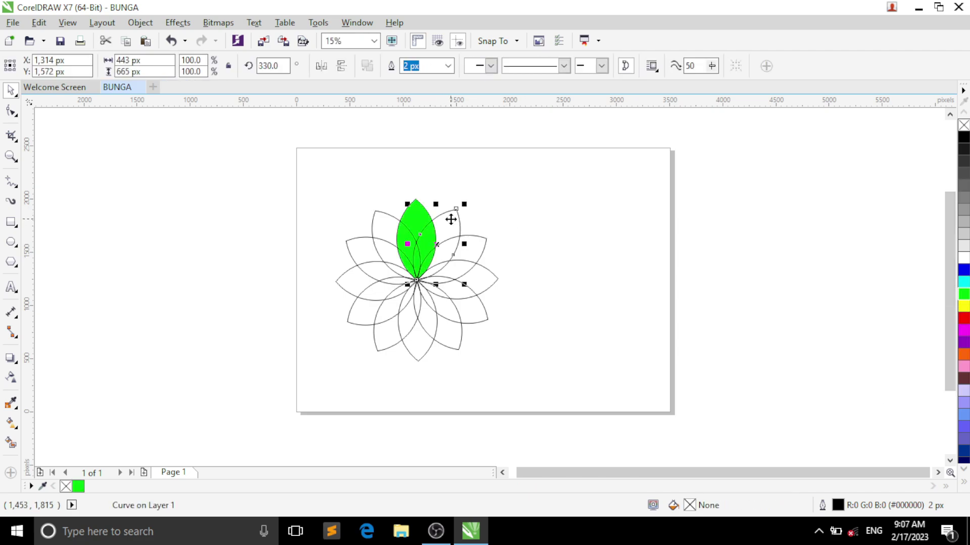
double_click(689, 506)
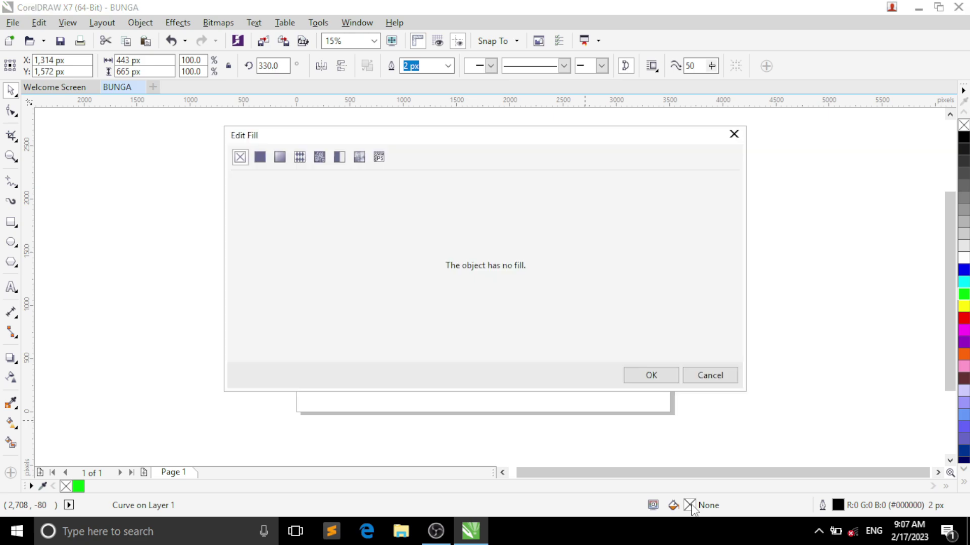
left_click(260, 158)
left_click_drag(404, 323, 404, 300)
left_click(382, 254)
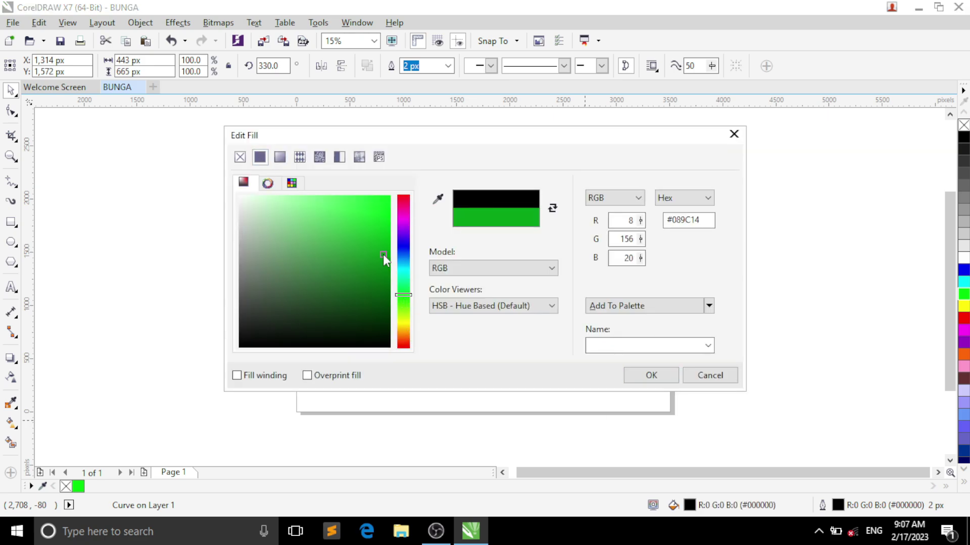
left_click(651, 376)
Step: Fill the third petal clockwise from the top with a uniform dark green
left_click(469, 254)
double_click(689, 506)
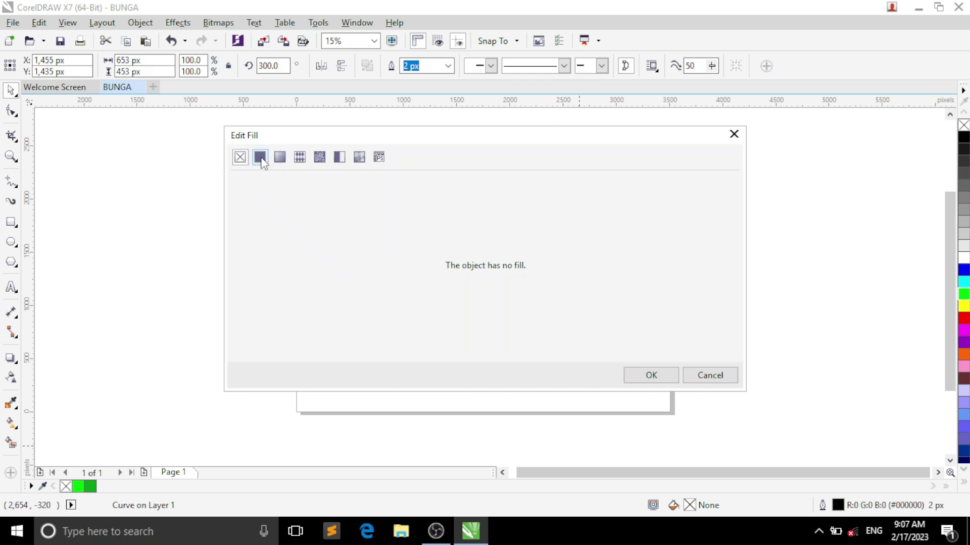
left_click(260, 158)
left_click(404, 298)
left_click(383, 294)
left_click_drag(383, 295, 383, 287)
left_click(647, 379)
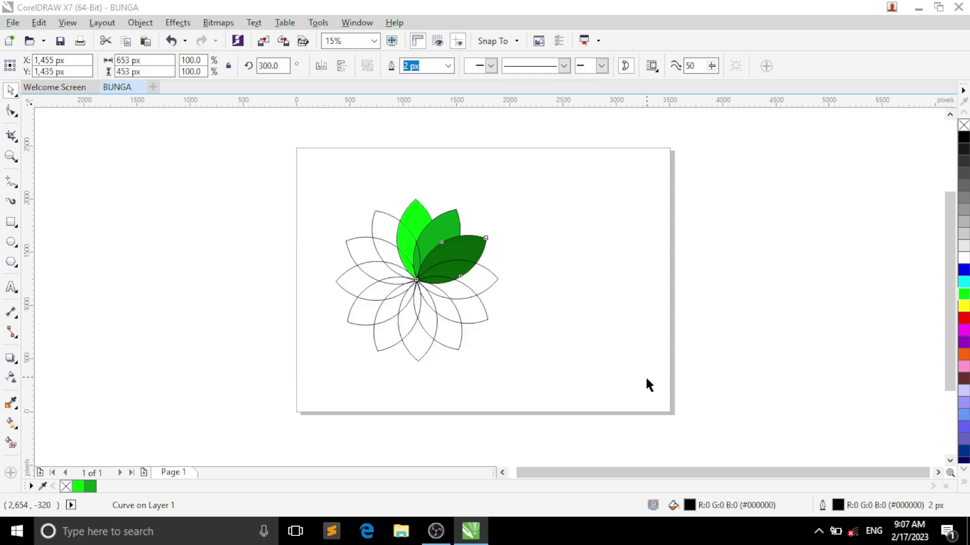
Step: Fill the horizontal petal on the flower's right side with yellow #FFFF00
left_click(478, 279)
double_click(690, 505)
left_click(734, 134)
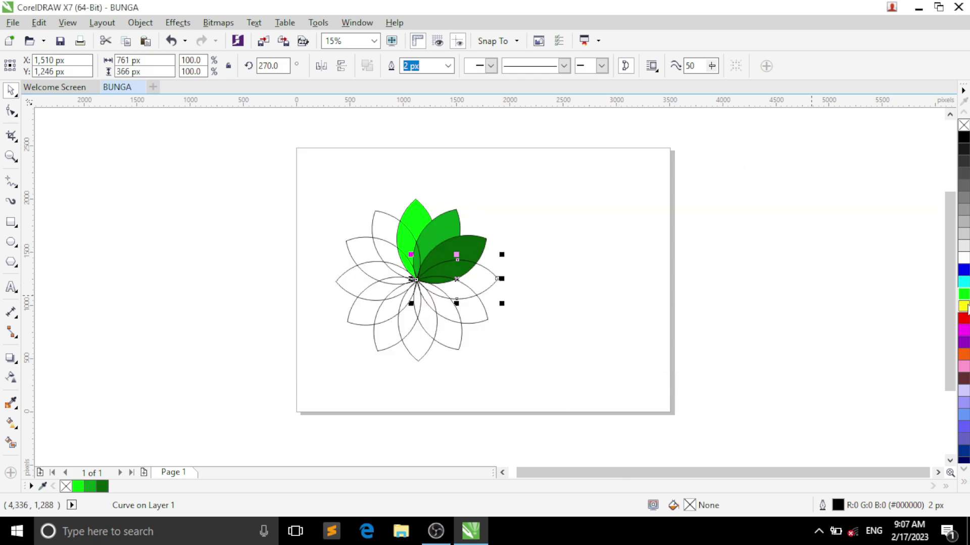
left_click(963, 306)
Step: Fill the petal just below the yellow one with a uniform dark yellow
left_click(472, 303)
double_click(690, 505)
left_click(260, 158)
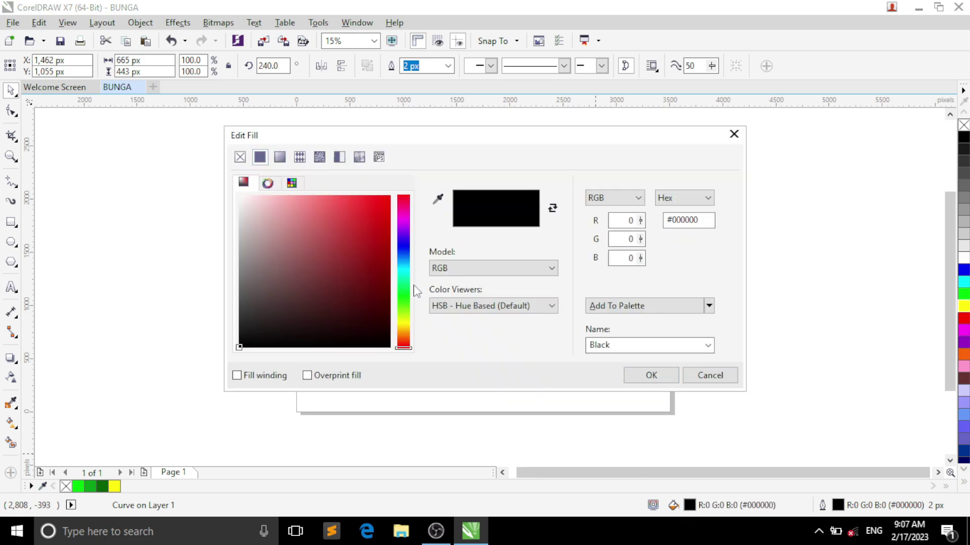
left_click(403, 323)
left_click(385, 253)
left_click(651, 375)
Step: Fill the next petal clockwise, just before the bottom one, with uniform olive #7A7109
left_click(440, 336)
double_click(690, 506)
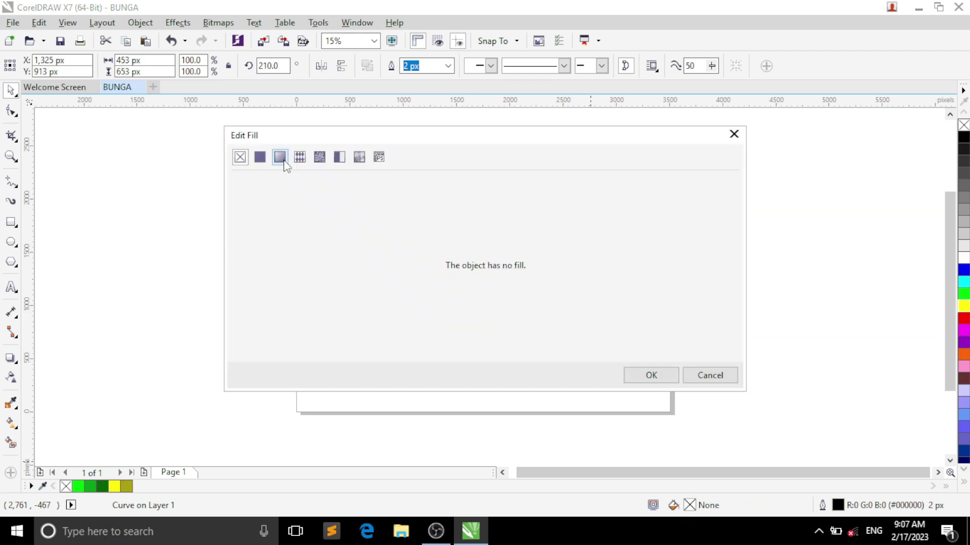
left_click(260, 158)
left_click(404, 325)
left_click(380, 275)
left_click(651, 375)
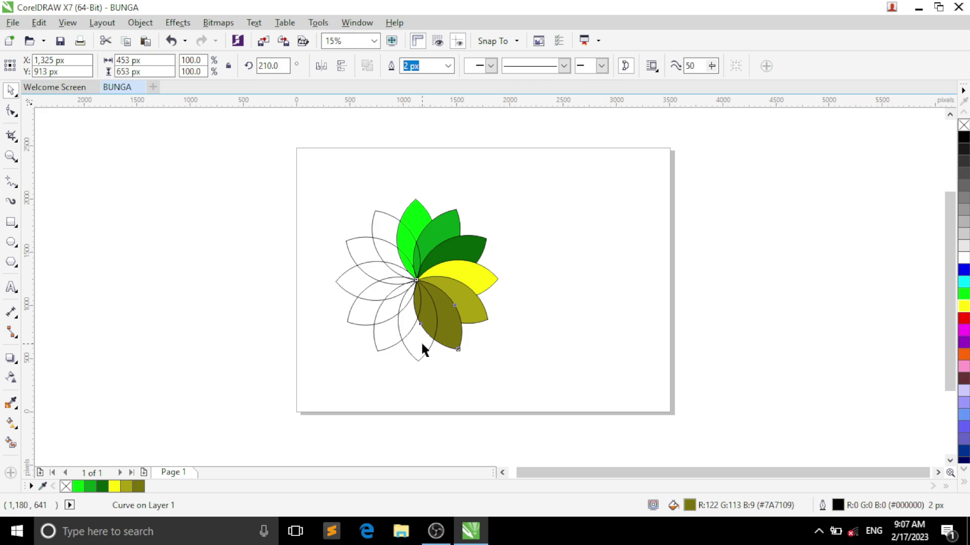
Step: Fill the vertical bottom petal with blue #0000FF
left_click(420, 341)
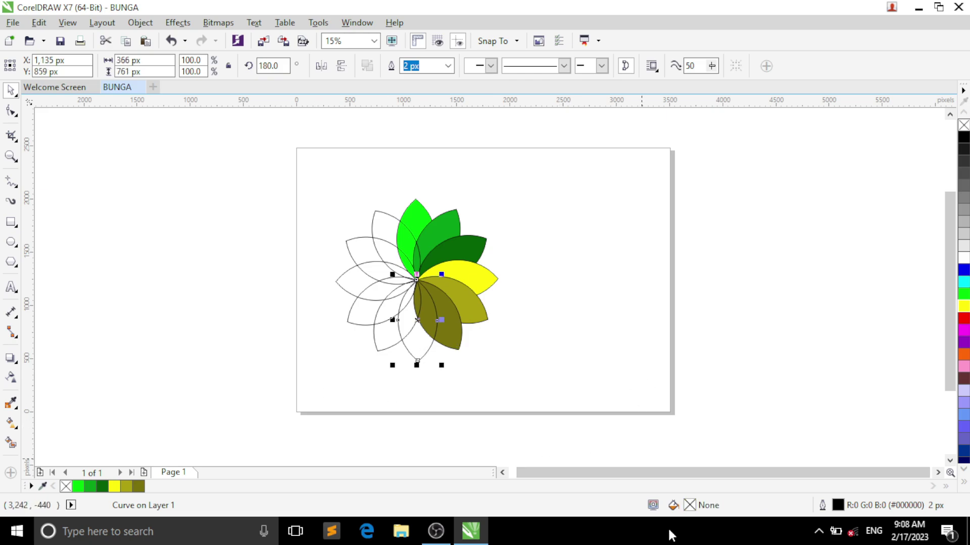
left_click(963, 270)
double_click(690, 505)
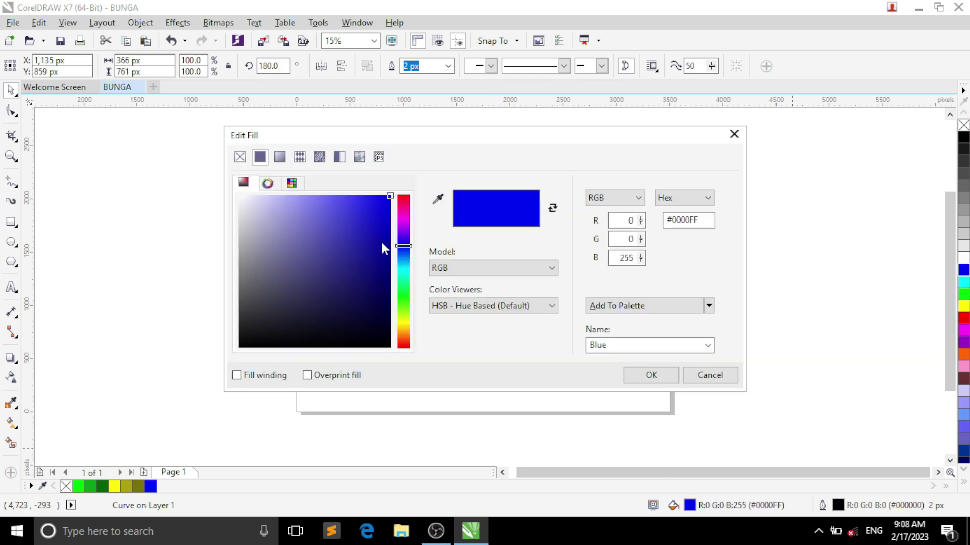
left_click(734, 134)
Step: Fill the petal clockwise from the blue one with a uniform darker blue
left_click(387, 331)
double_click(690, 505)
left_click(259, 161)
left_click(403, 245)
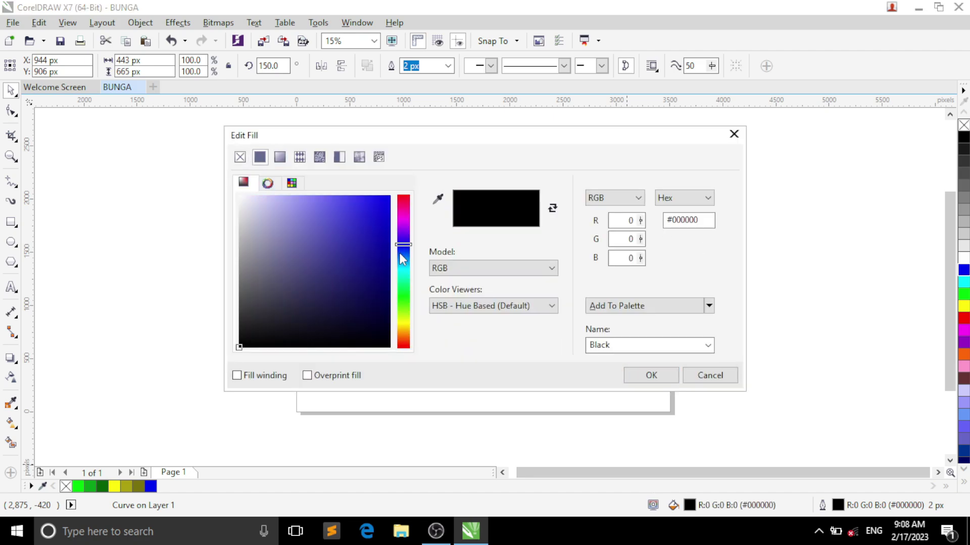
left_click(381, 244)
left_click(651, 375)
Step: Fill the petal just below the flower's left horizontal petal with a uniform very dark navy blue
left_click(378, 298)
double_click(689, 505)
left_click(260, 157)
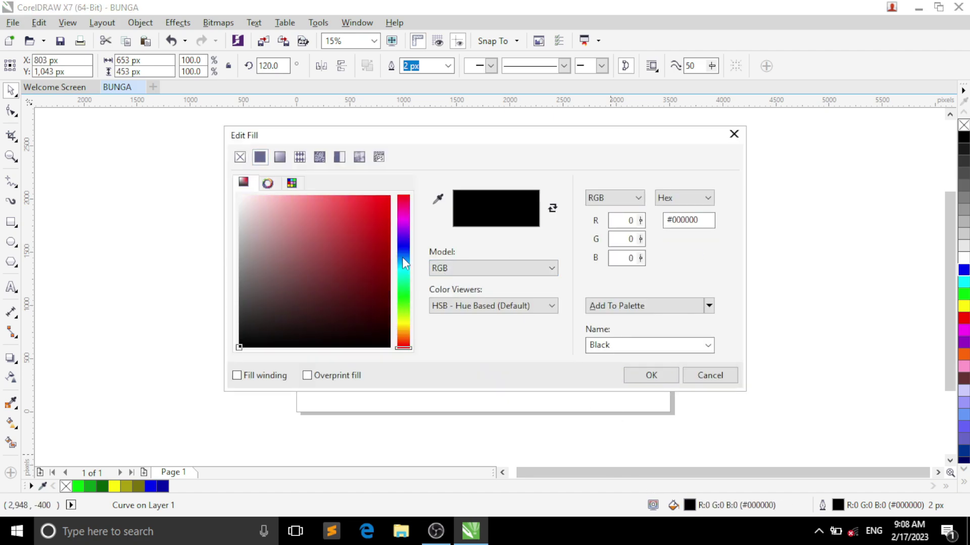
left_click(403, 249)
left_click(381, 282)
left_click(651, 375)
Step: Fill the horizontal petal on the flower's left side with violet #C300FF
key("Tab")
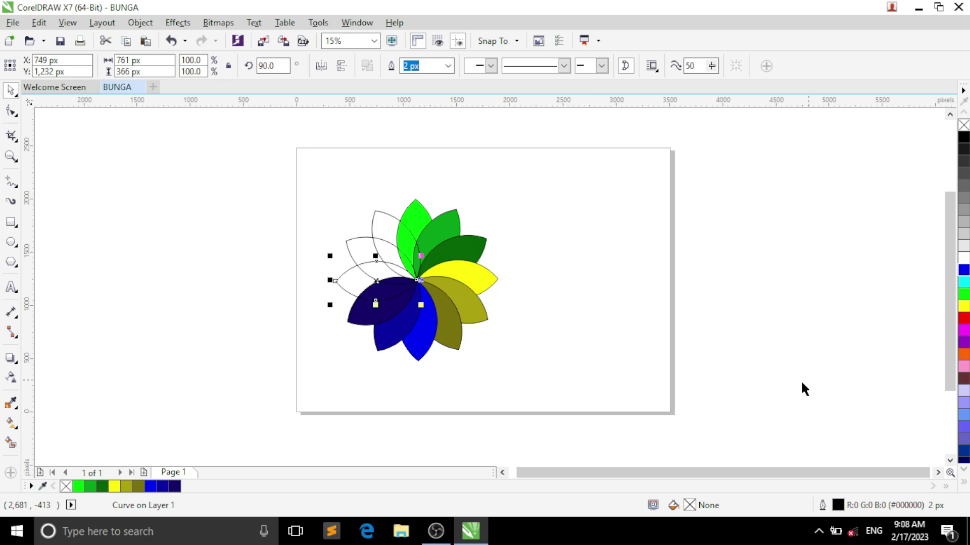
left_click(963, 329)
double_click(689, 505)
left_click(403, 225)
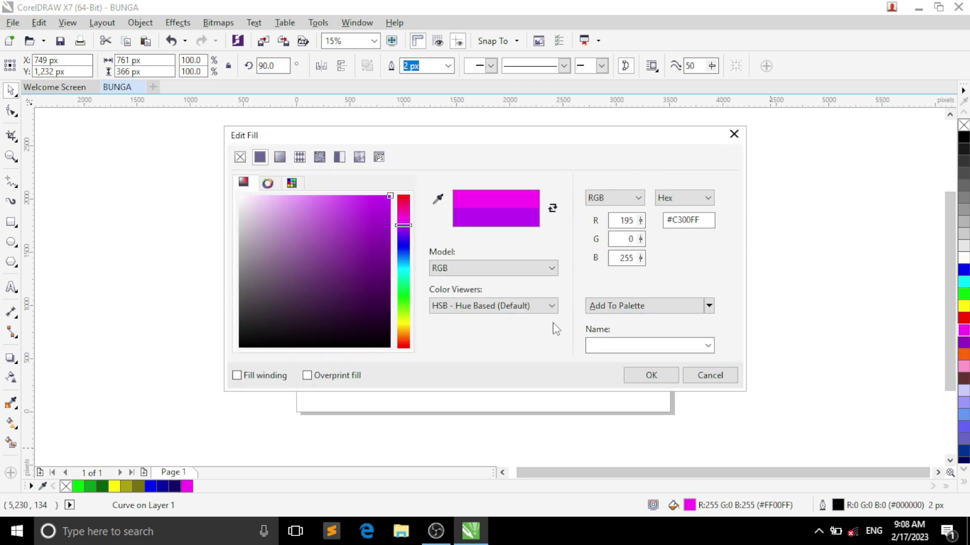
left_click(651, 375)
Step: Fill the petal just above the violet one with a uniform darker magenta-purple
key("Tab")
double_click(690, 505)
left_click(403, 218)
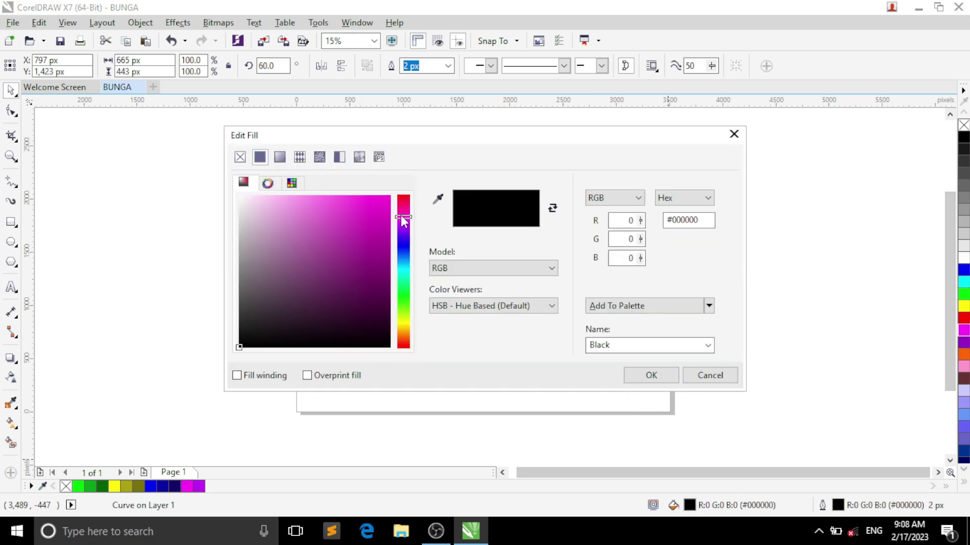
left_click(383, 255)
left_click(651, 375)
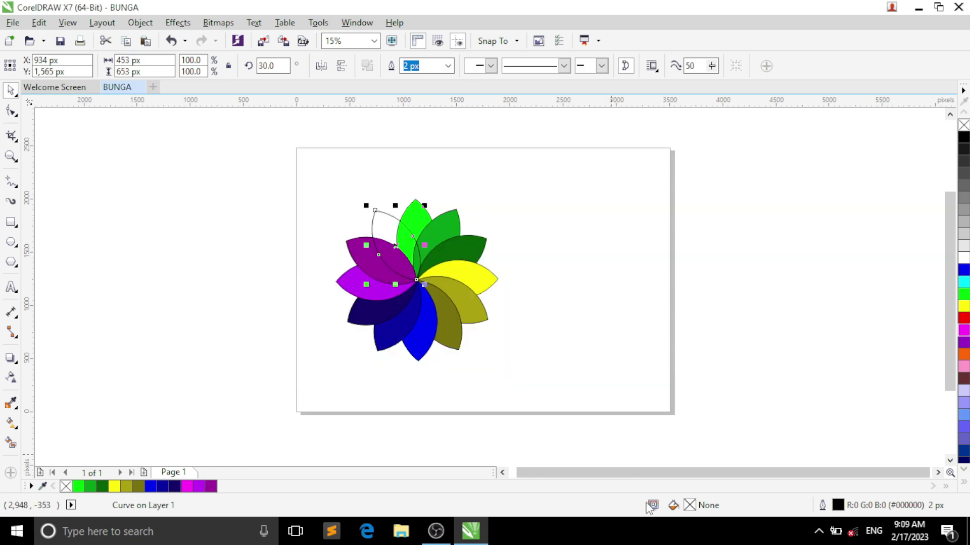
Step: Fill the last empty petal, beside the bright green top petal, with uniform dark purple #6B0480
key("Tab")
double_click(689, 505)
left_click(260, 158)
left_click(404, 223)
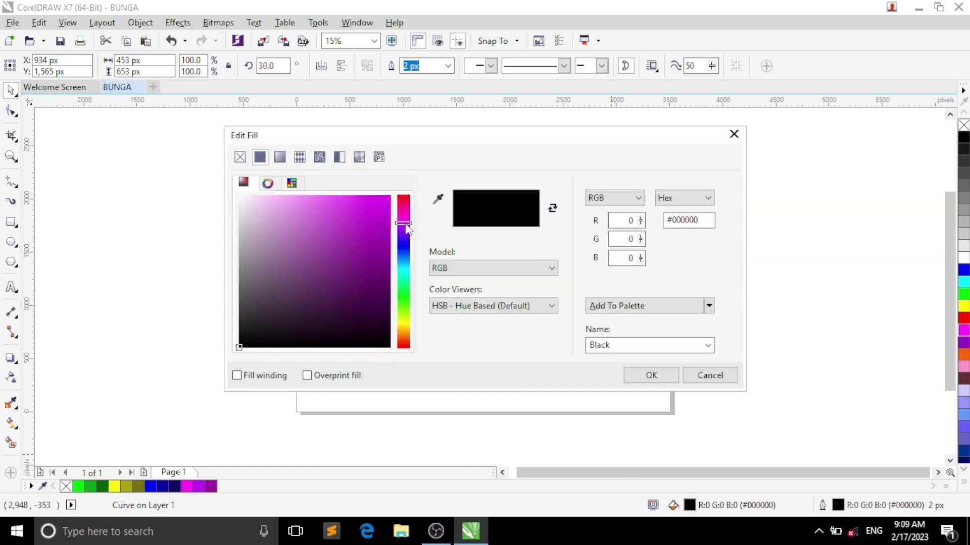
left_click(382, 263)
left_click(638, 377)
Step: Trim the dark purple petal with the bright green top petal so that the green one overlaps it
left_click(415, 215)
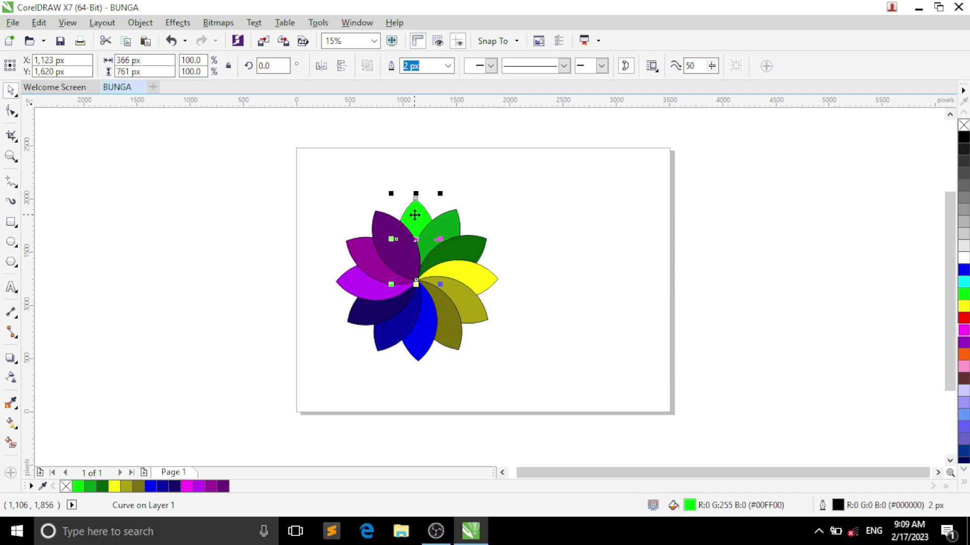
left_click(376, 233, "shift")
left_click(417, 66)
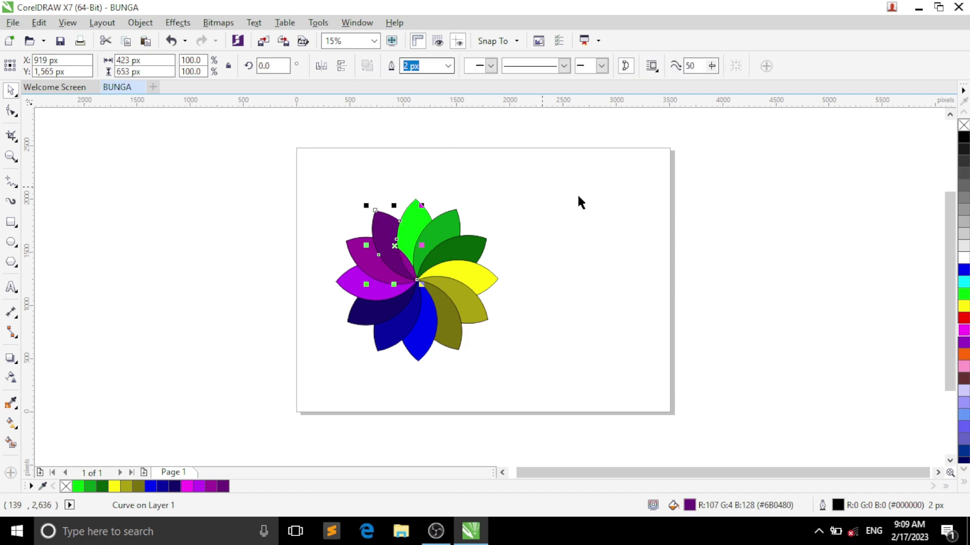
left_click(595, 258)
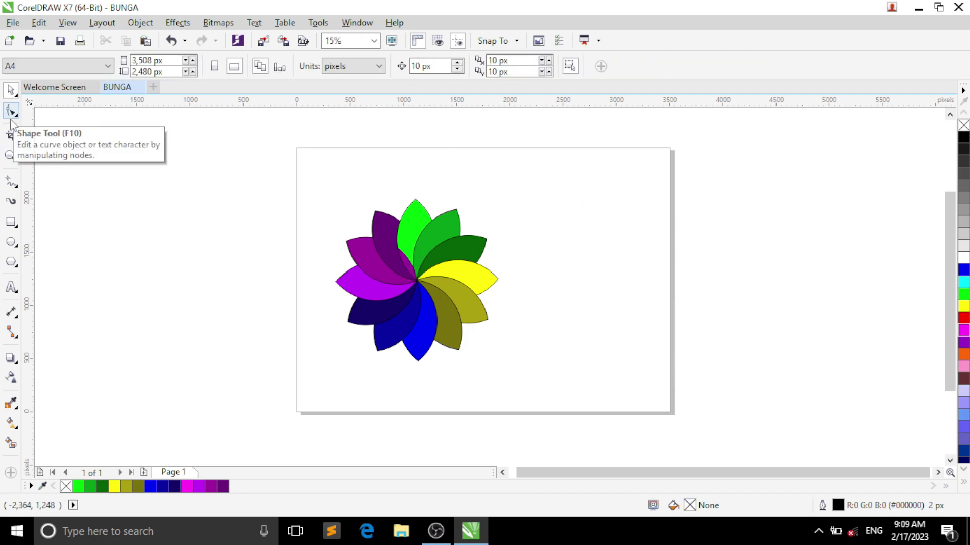
Step: Draw a circle about 436 px across, centre it on the flower, and fill it with Dark Brown #663333
left_click(11, 242)
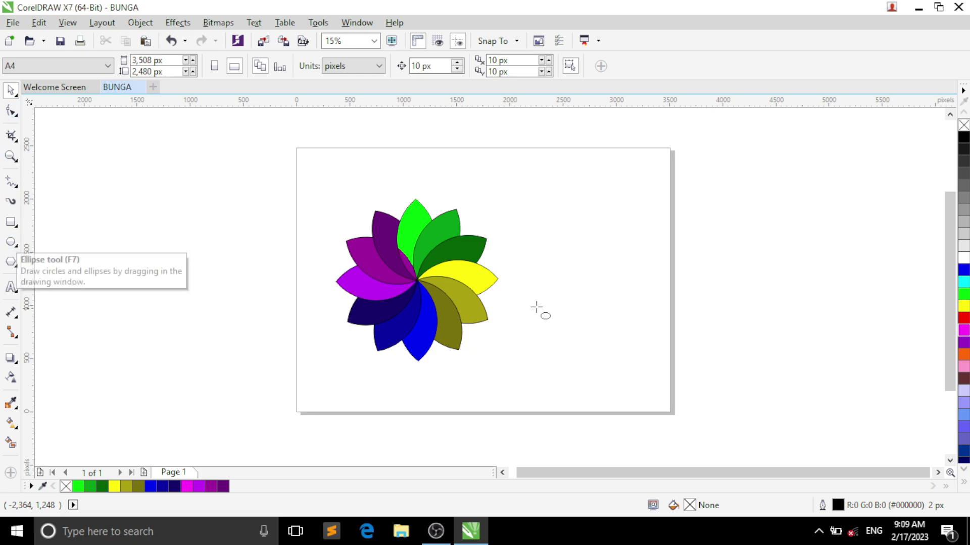
left_click_drag(395, 264, 441, 303)
key("Up")
key("Up")
key("Up")
key("Up")
key("Left")
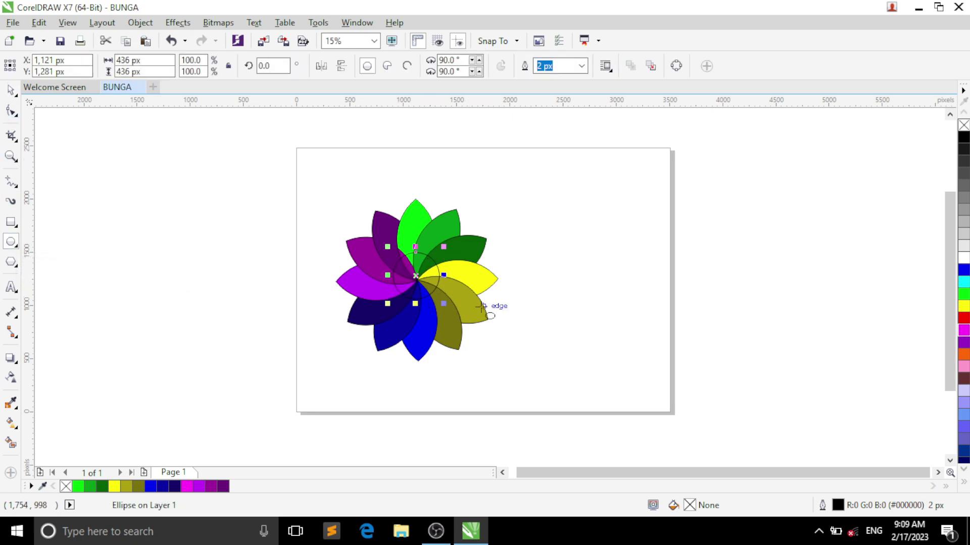
key("Down")
key("Down")
key("Down")
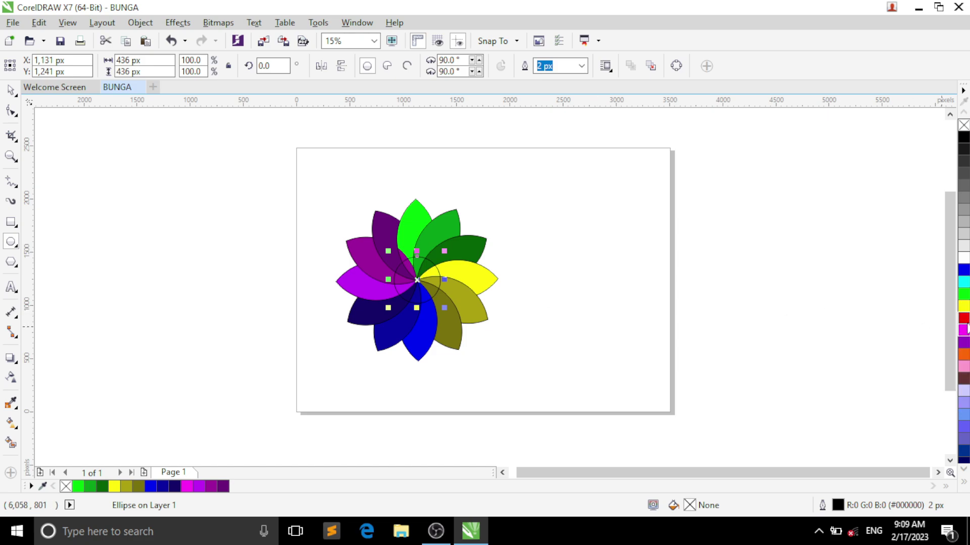
left_click(964, 378)
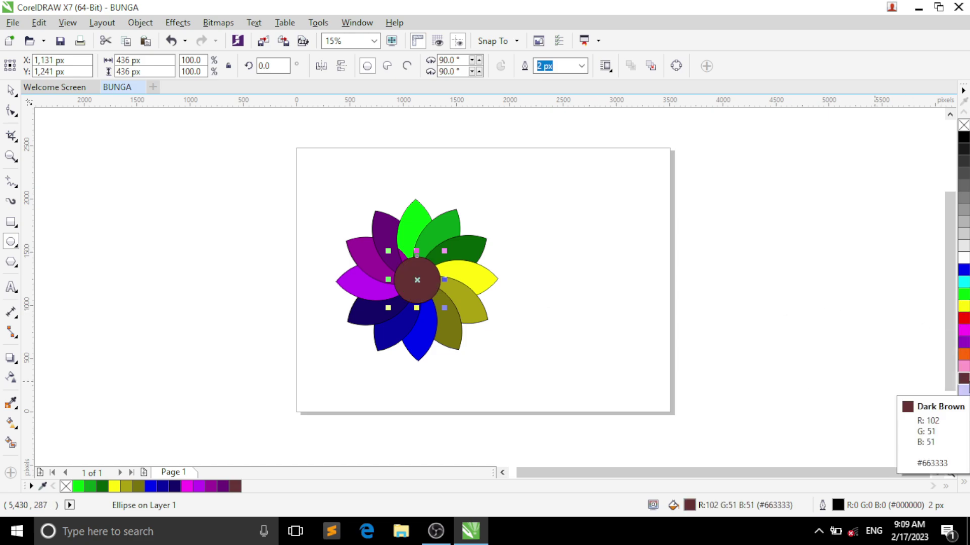
left_click(475, 278)
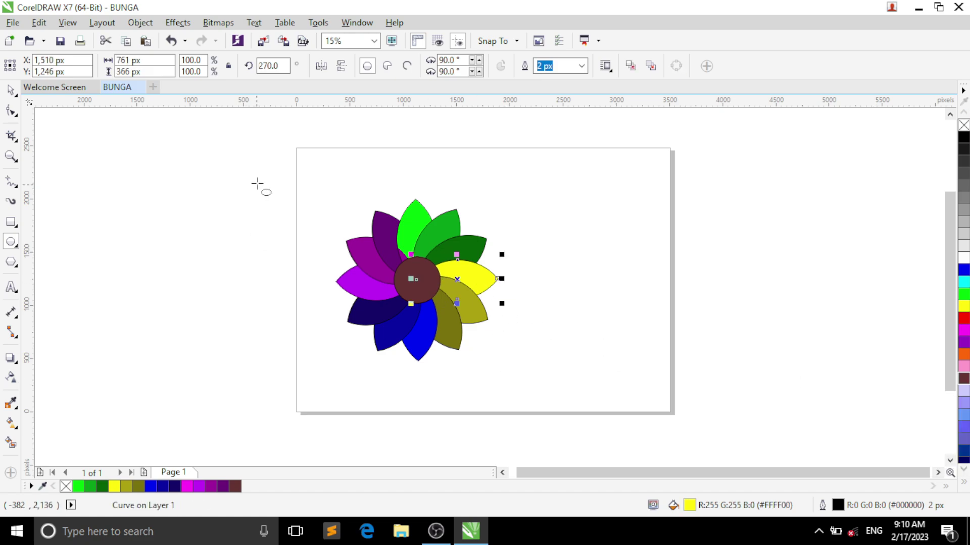
Step: Select all thirteen objects of the twelve-petal flower and set their outline width to 8 px
left_click_drag(253, 176, 553, 407)
key("ctrl+z")
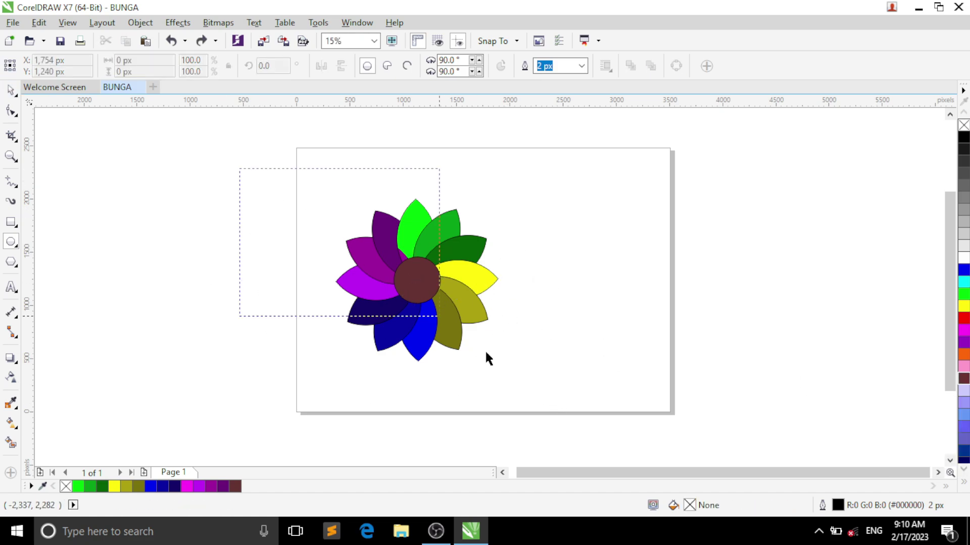
left_click_drag(487, 359, 545, 408)
double_click(837, 505)
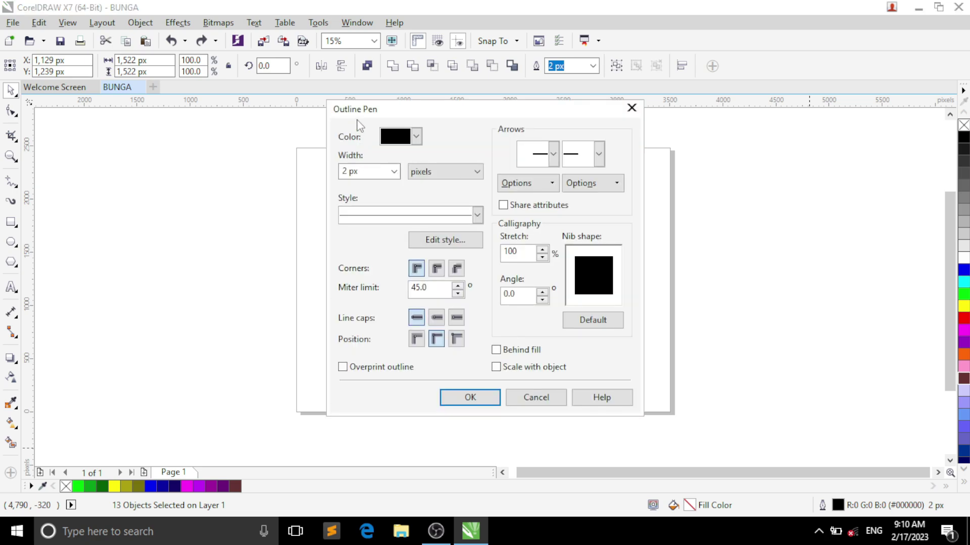
left_click(393, 171)
left_click(370, 260)
left_click(472, 398)
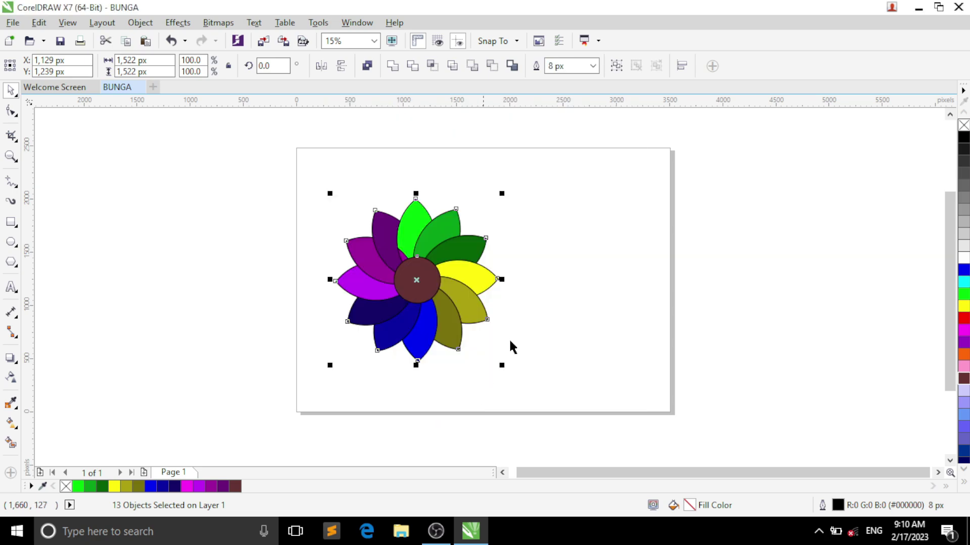
Step: Scale the twelve-petal flower down to about 1,311 px wide and move it into the page's upper-left area
left_click_drag(502, 366, 479, 342)
left_click_drag(407, 268, 402, 232)
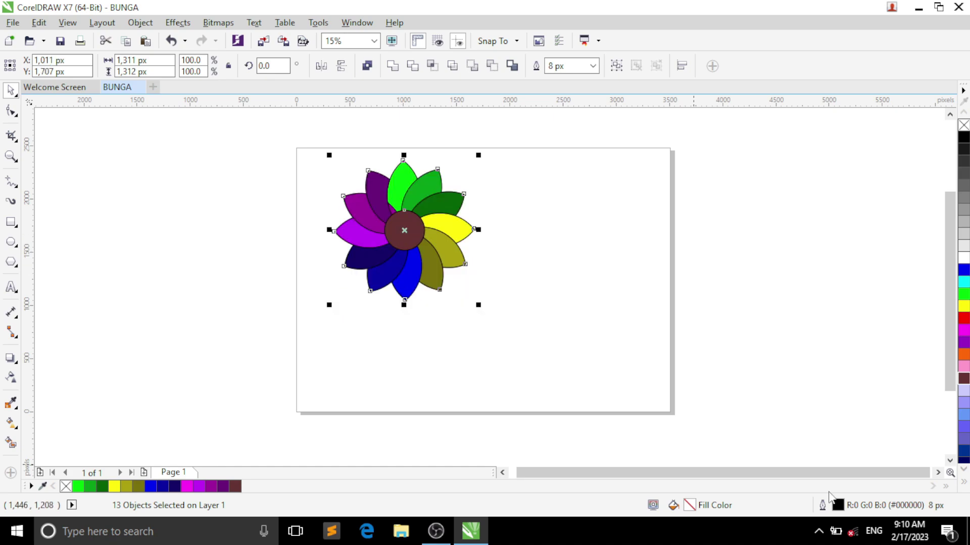
Step: Draw a five-sided polygon about 589 × 560 px in the empty area to the left of the page
left_click(11, 157)
left_click_drag(37, 171, 241, 380)
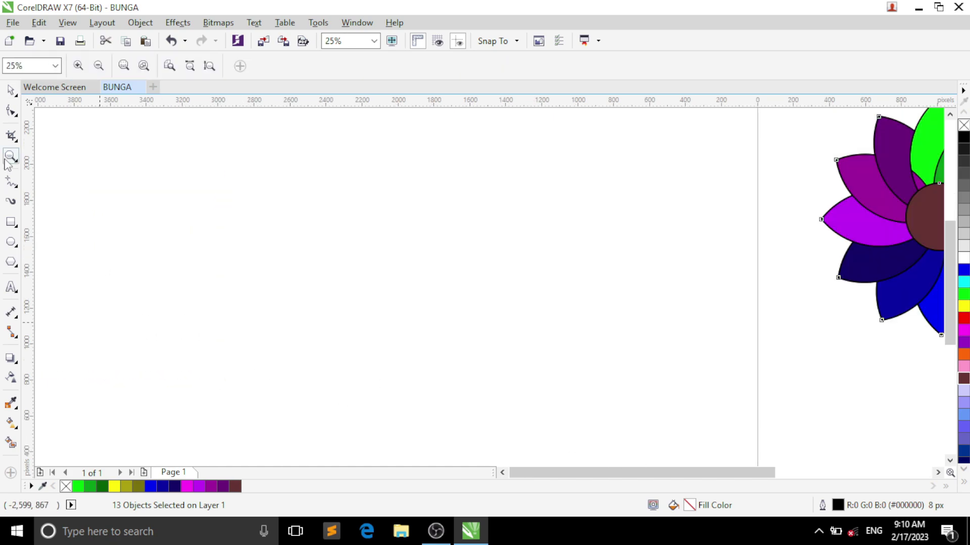
left_click(12, 91)
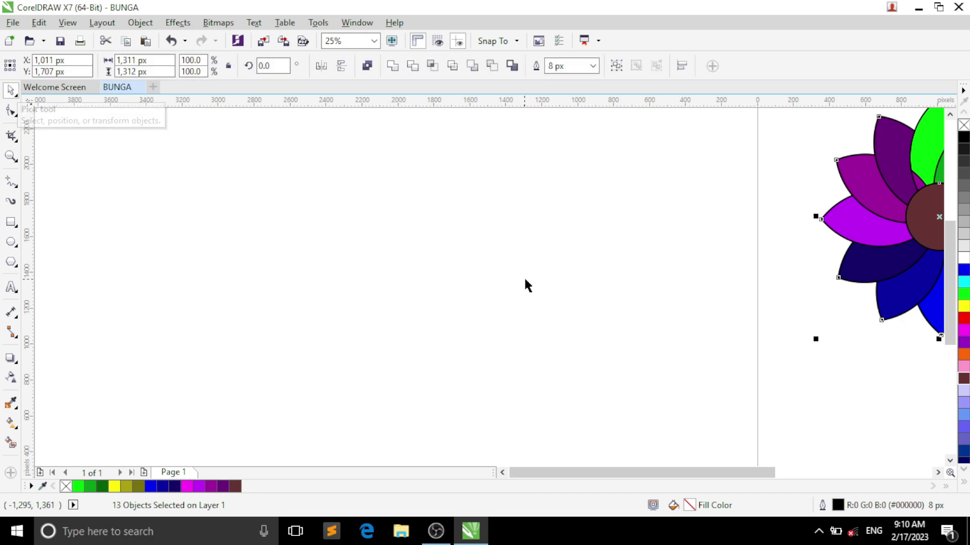
key("z")
right_click(155, 315)
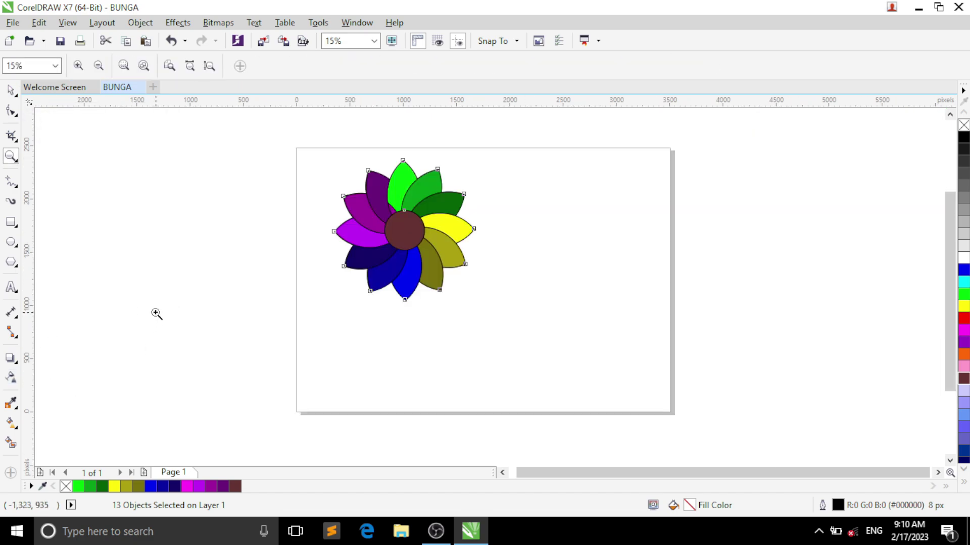
left_click_drag(71, 205, 213, 326)
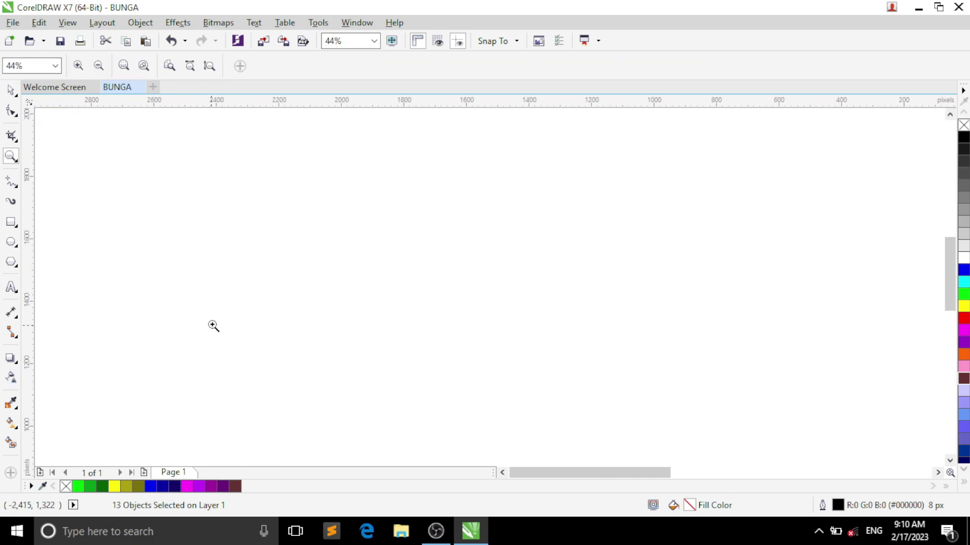
left_click(12, 89)
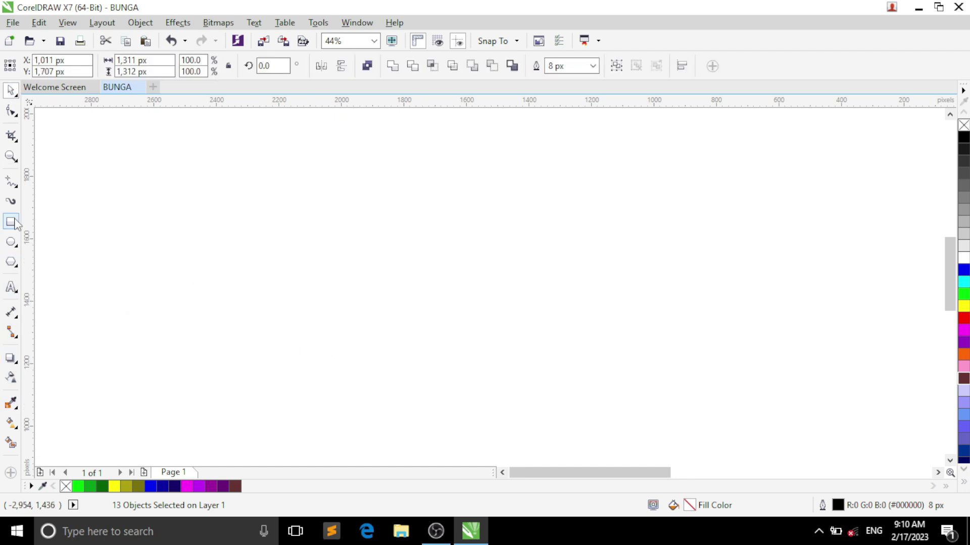
left_click_drag(318, 173, 511, 347)
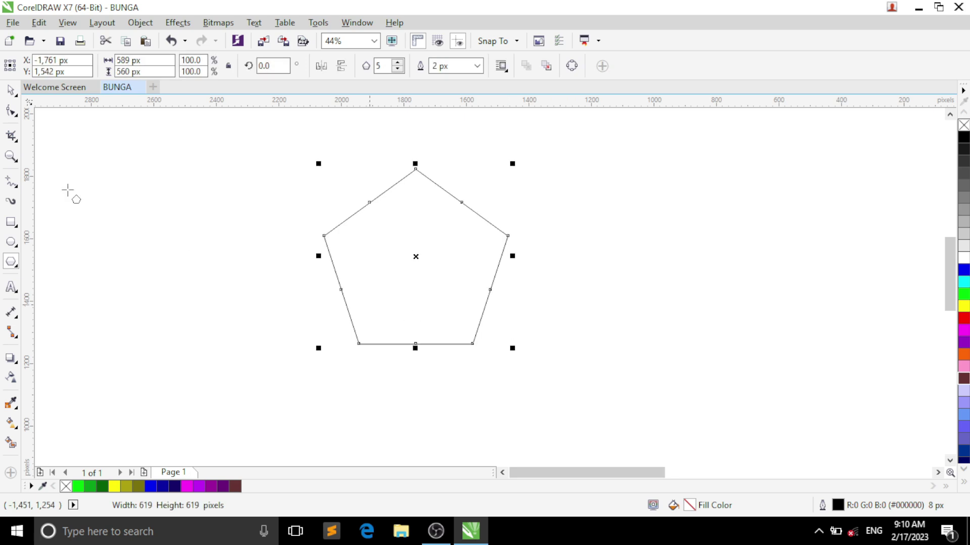
Step: Distort the pentagon into a five-petal flower with a Push and Pull distortion of about -76 from its centre
left_click(11, 110)
left_click(370, 202)
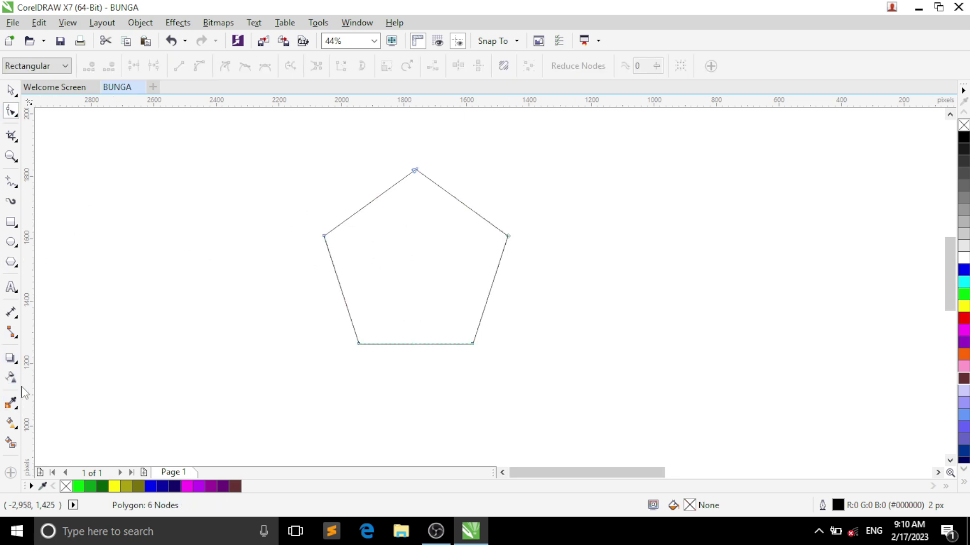
left_click(14, 405)
left_click(14, 361)
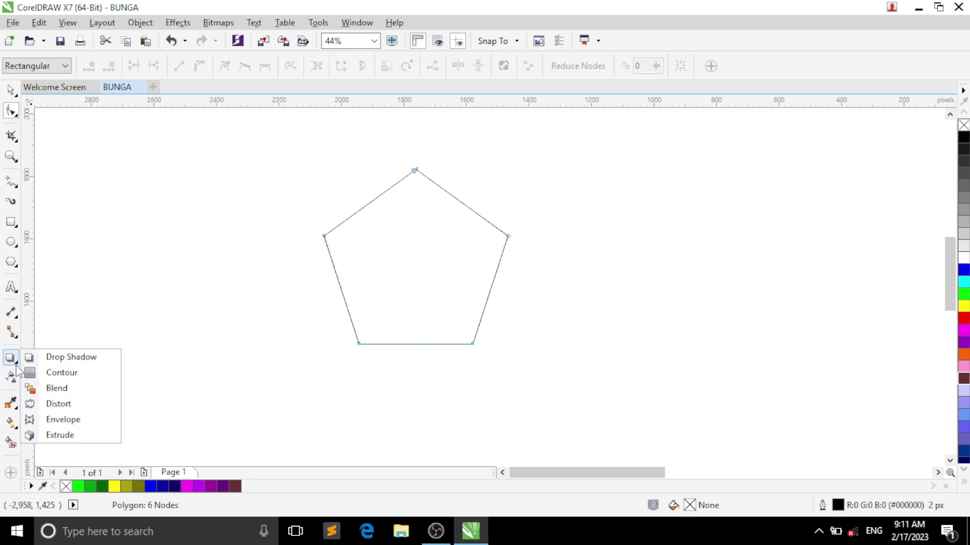
left_click(56, 403)
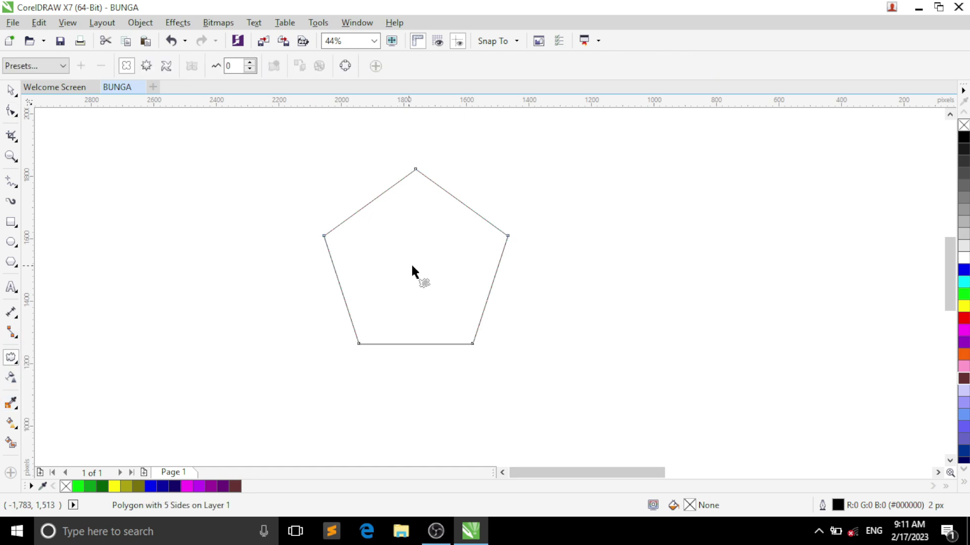
left_click_drag(413, 265, 303, 223)
key("ctrl+z")
left_click_drag(412, 264, 299, 255)
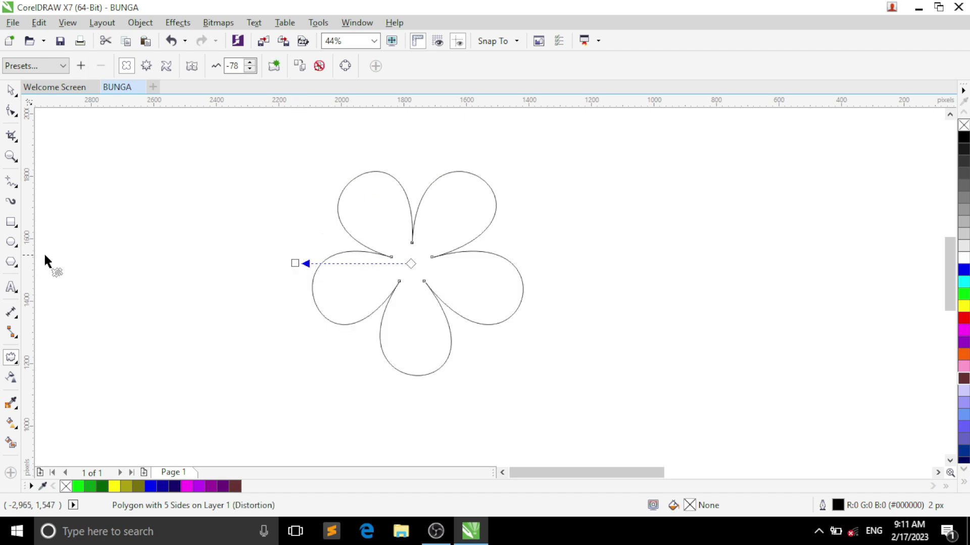
key("ctrl+z")
left_click_drag(414, 260, 302, 319)
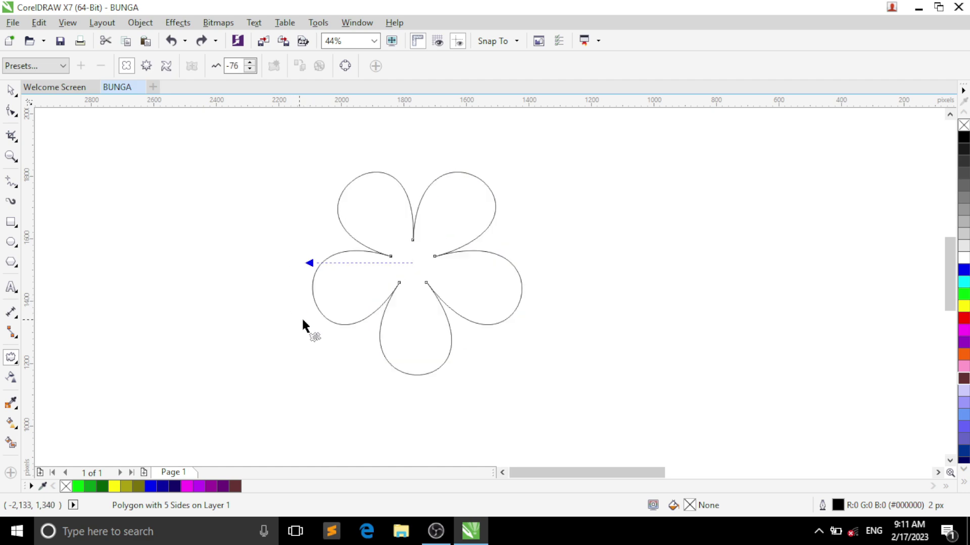
Step: Fill the five-petal flower with Green #00FF00 and remove its outline
left_click(10, 90)
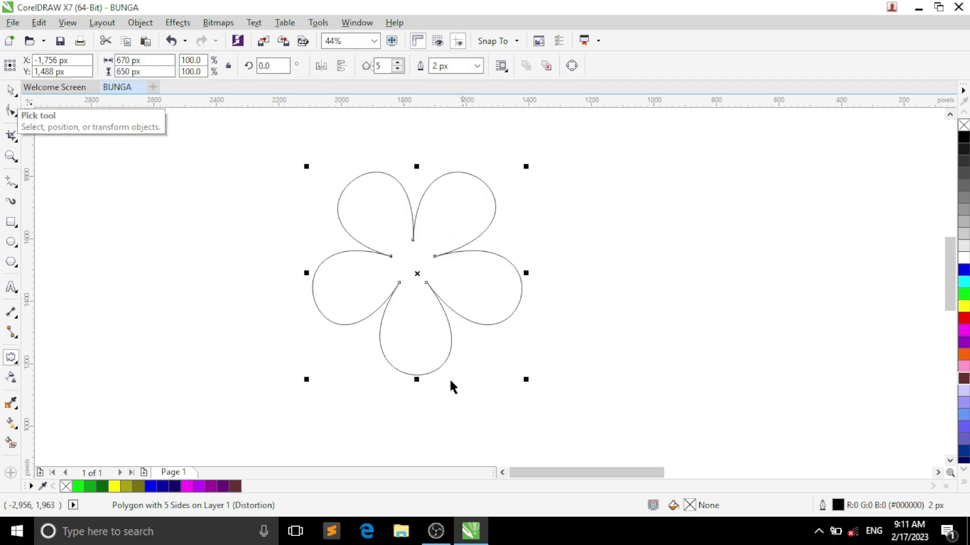
left_click(78, 486)
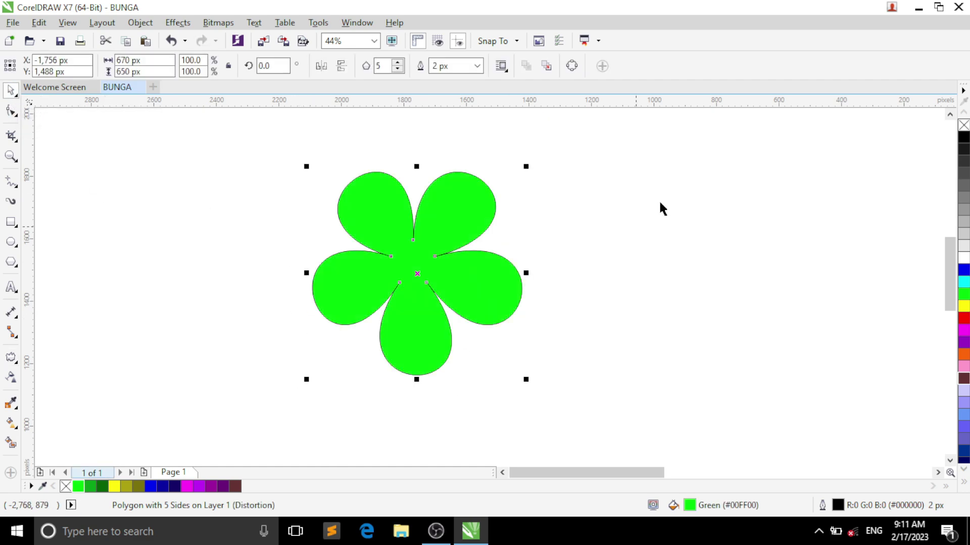
right_click(66, 487)
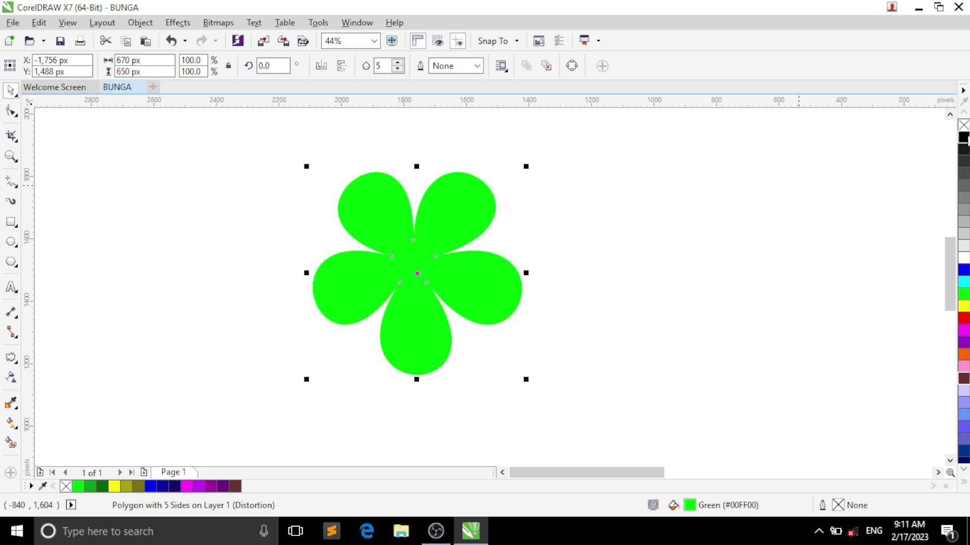
Step: Place a black copy of the five-petal flower behind the green one and enlarge it to about 684 × 663 px as a shadow
right_click(457, 251)
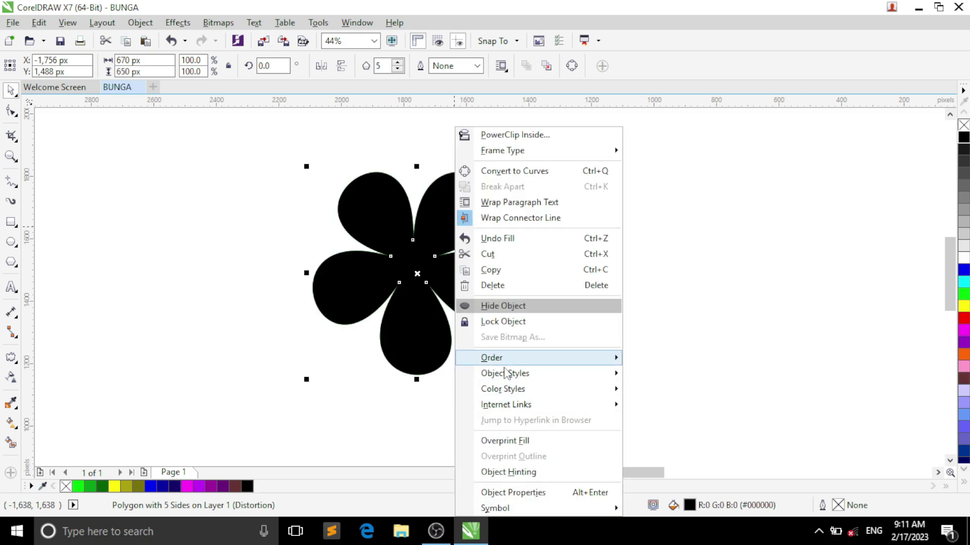
mouse_move(512, 364)
left_click(679, 410)
mouse_move(525, 379)
left_mouse_down()
mouse_move(541, 396)
mouse_move(530, 385)
left_mouse_up()
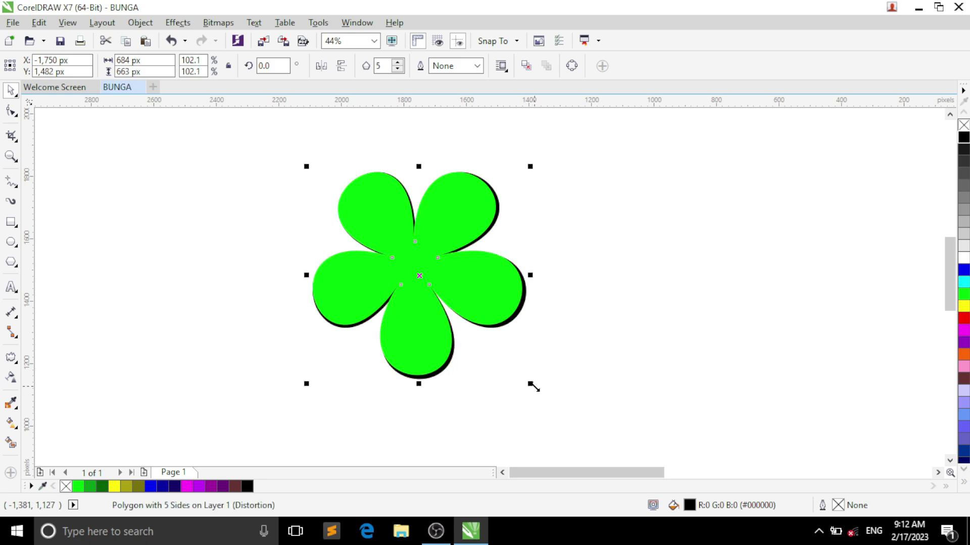
Step: Draw a circle about 129 px across at the green flower's centre, filled with yellow #FFFF00 and without an outline
left_click_drag(412, 264, 436, 287)
left_click(964, 305)
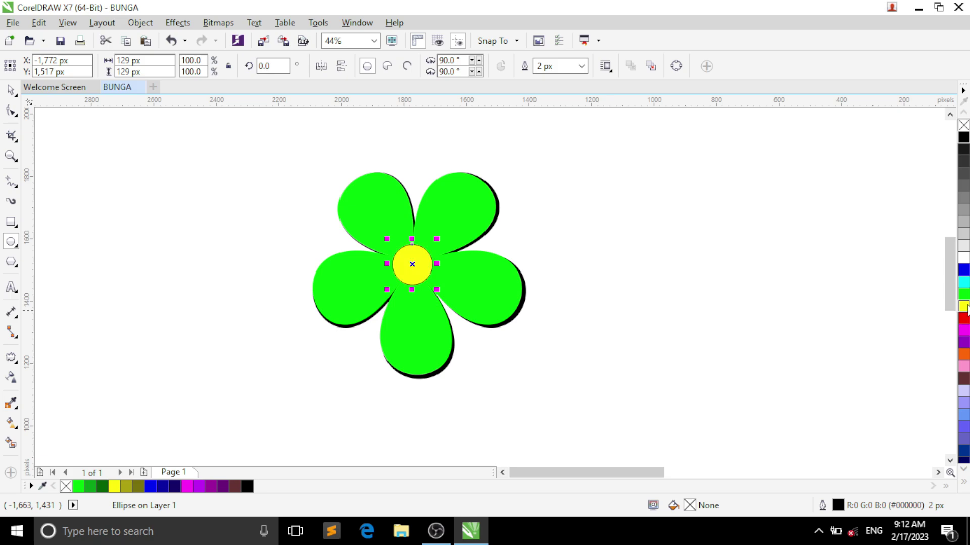
right_click(66, 487)
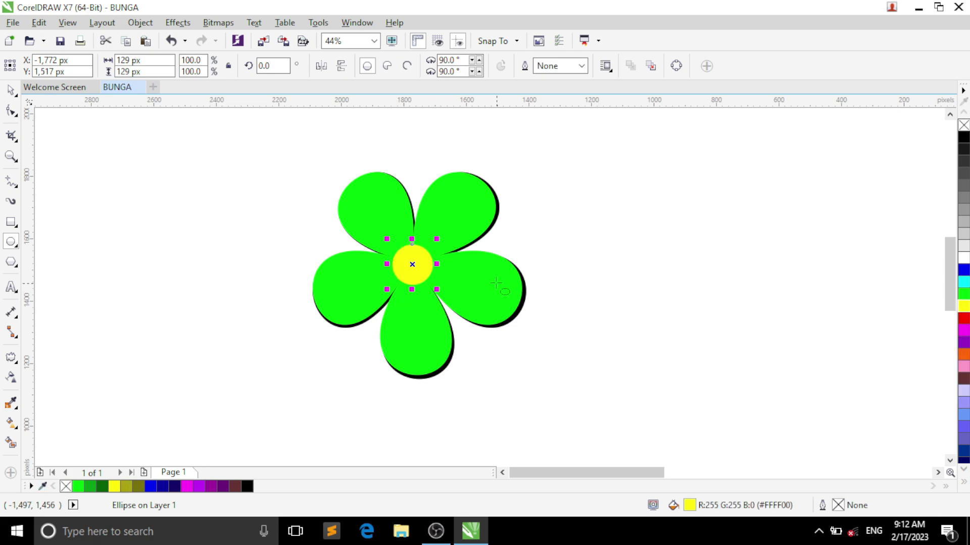
Step: Enlarge the whole green flower to about 1,175 × 1,140 px and place it on the page beside the twelve-petal flower
scroll(496, 284, "up", 1)
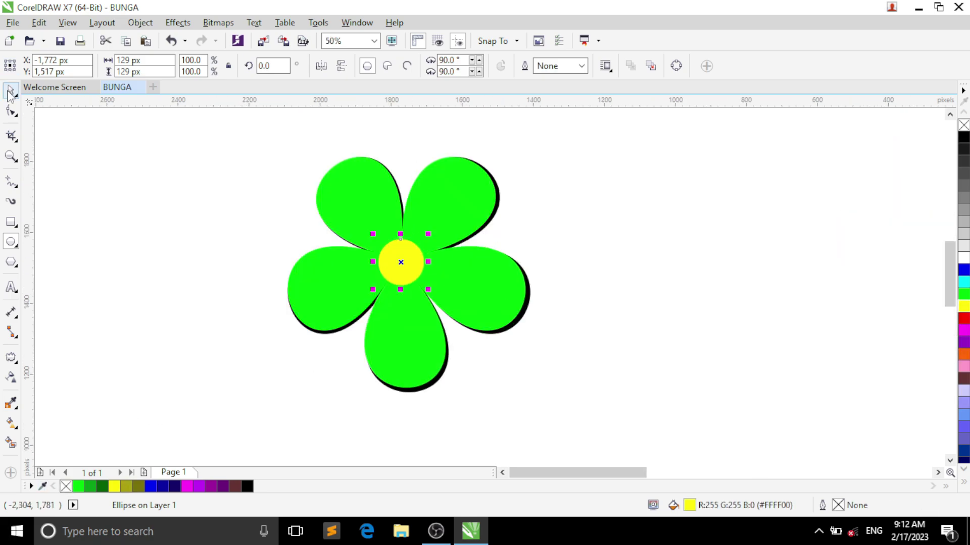
key("z")
key("F3")
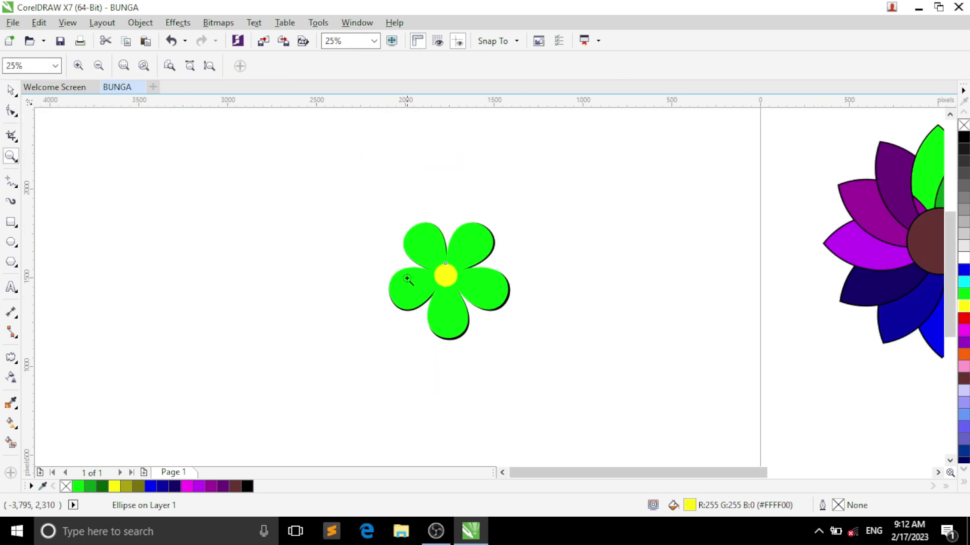
key("F3")
key("space")
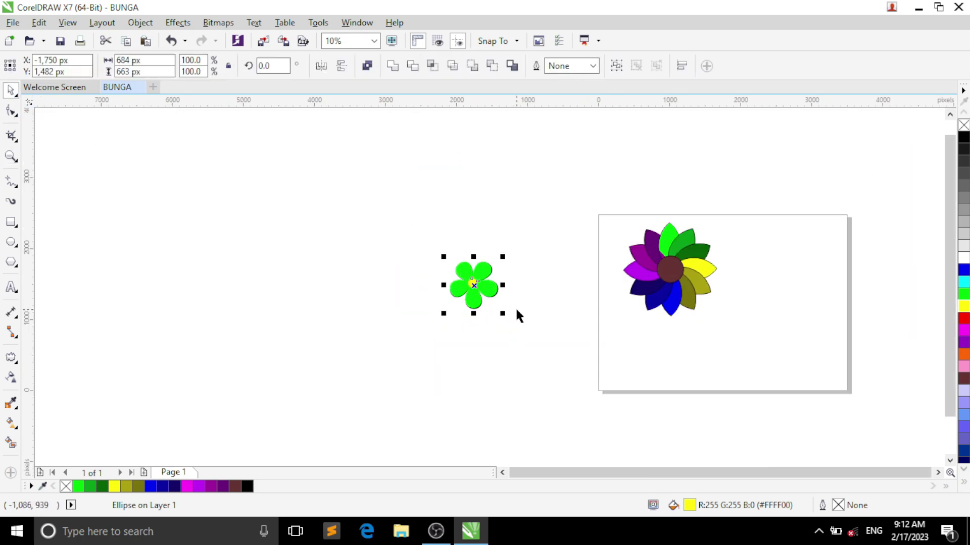
left_click_drag(505, 317, 433, 248)
left_click_drag(502, 314, 786, 270)
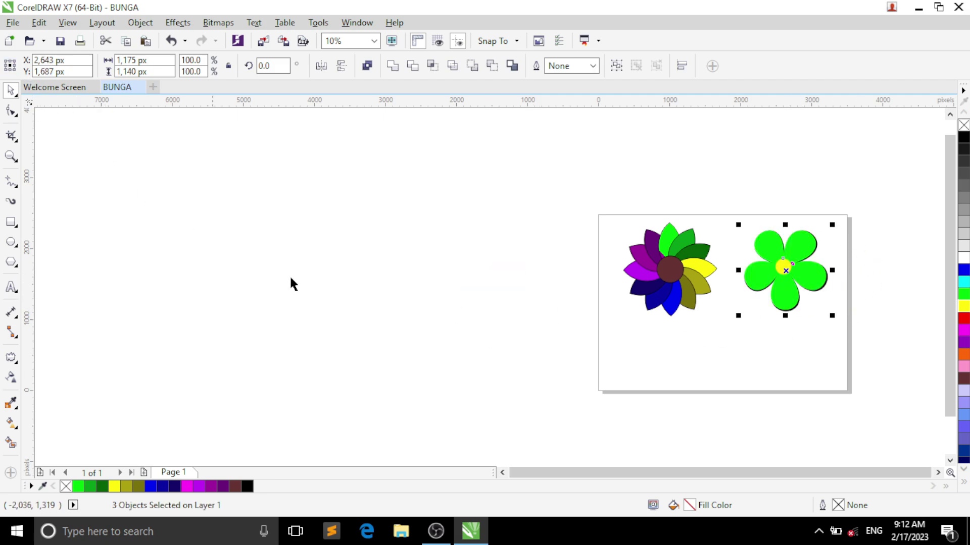
Step: Draw a circle about 620 px across in the empty area left of the page and place an overlapping copy about 370 px to its right
key("z")
left_click_drag(182, 143, 554, 410)
left_click(13, 88)
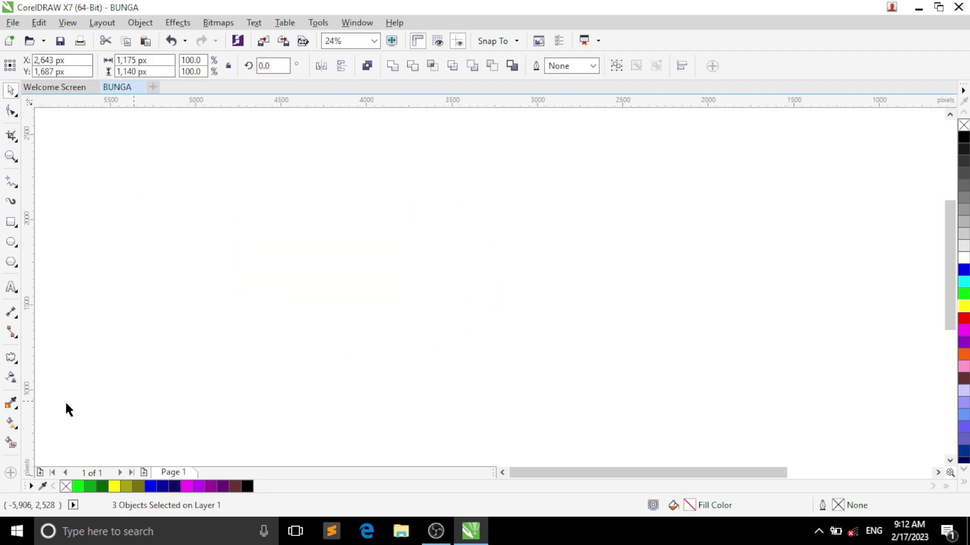
left_click(11, 241)
mouse_move(430, 212)
left_mouse_down()
mouse_move(515, 321)
mouse_move(535, 319)
left_mouse_up()
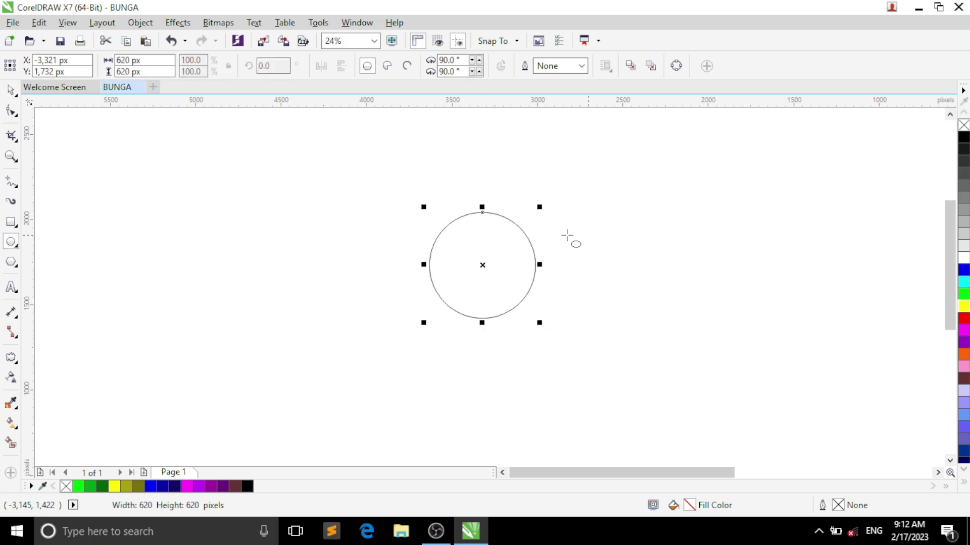
left_click_drag(495, 268, 547, 281)
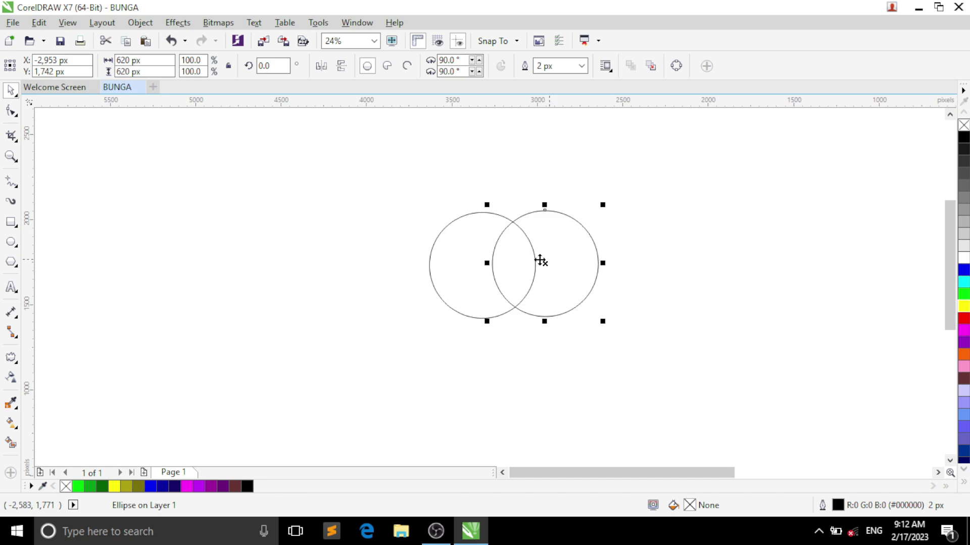
Step: Intersect the two overlapping circles and delete both originals, keeping only the lens-shaped petal
left_click(470, 245, "shift")
left_click(436, 66)
left_click(471, 244)
key("Delete")
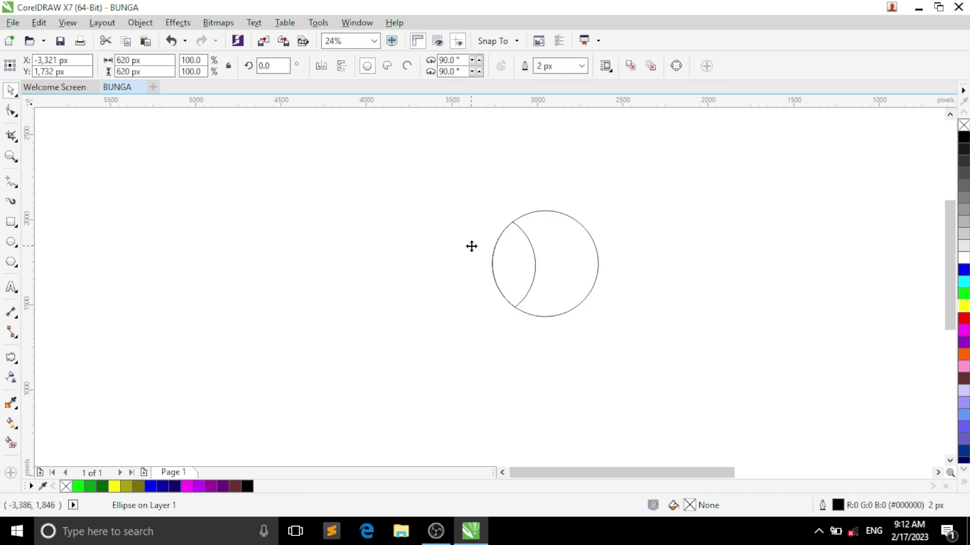
left_click(582, 248)
key("Delete")
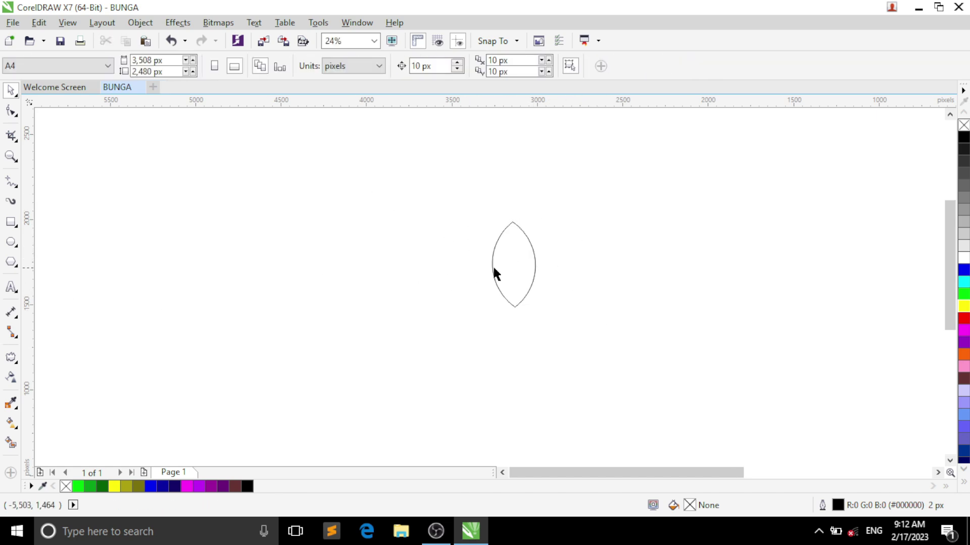
Step: Fill the lens-shaped petal with Yellow #FFFF00 and place an orange #FF6600 copy about 1,500 px to its right
left_click(510, 269)
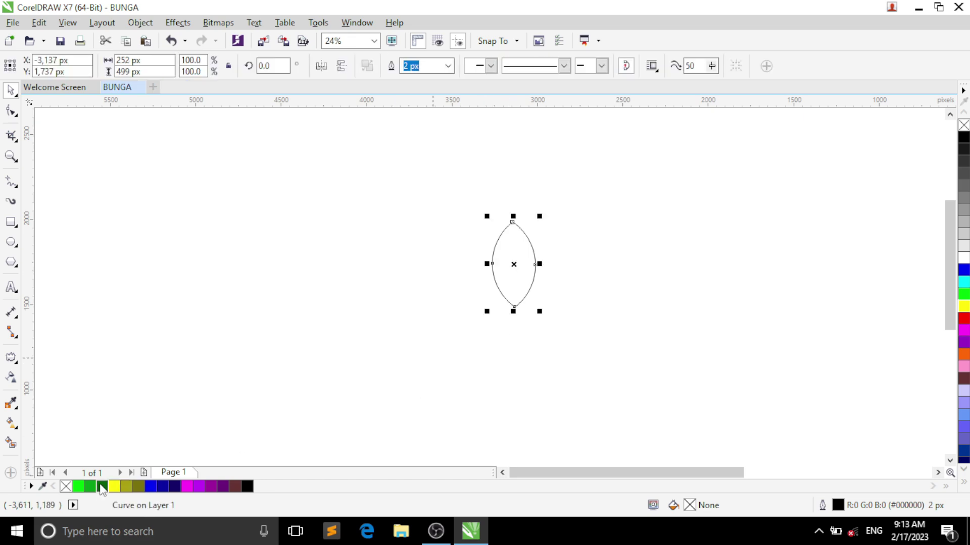
left_click(114, 487)
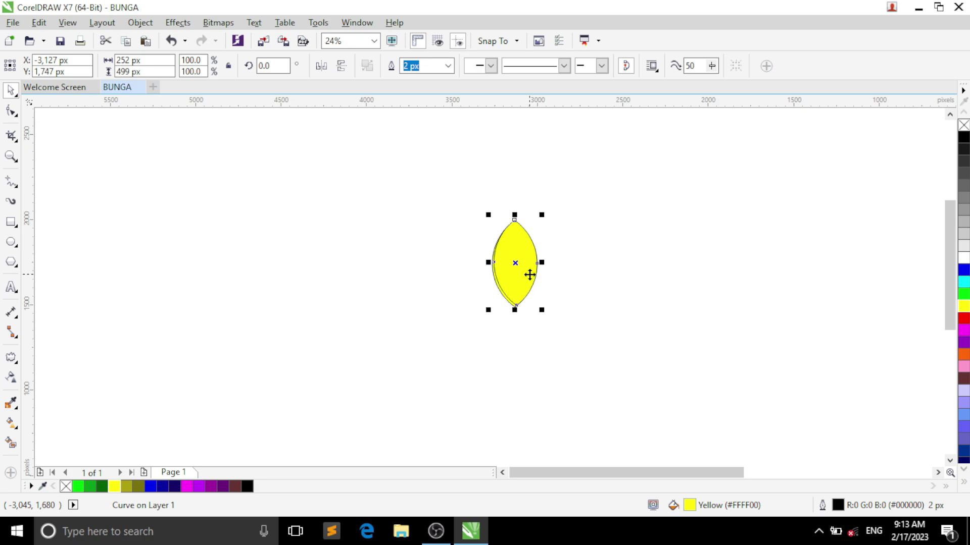
left_click_drag(515, 264, 773, 287)
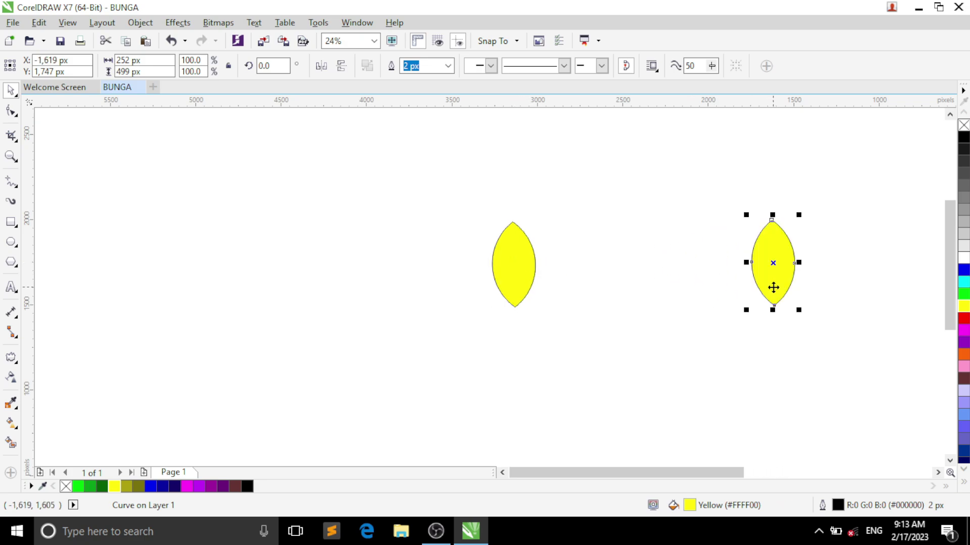
left_click(964, 356)
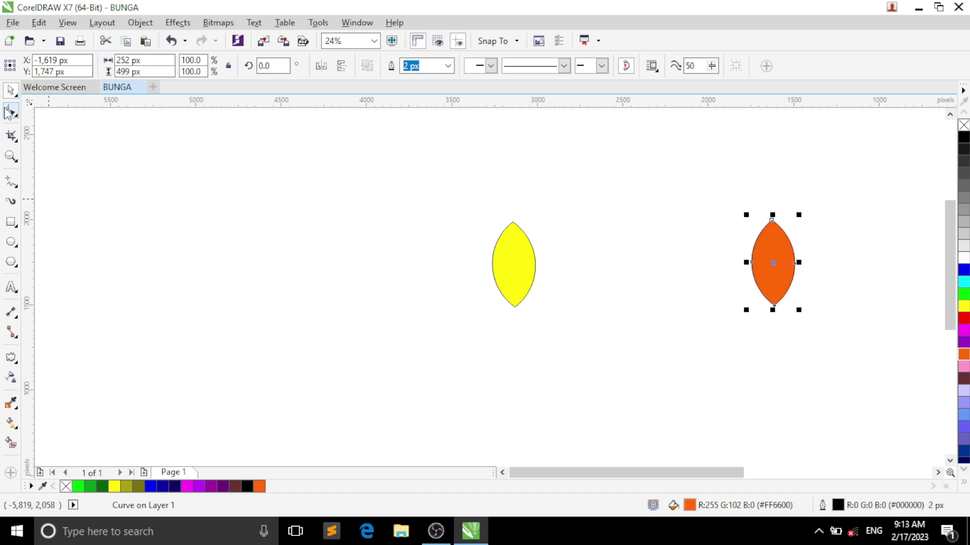
Step: Blend the yellow petal into the orange petal with 20 steps and draw a circle about 935 px across beside the blend
left_click(12, 359)
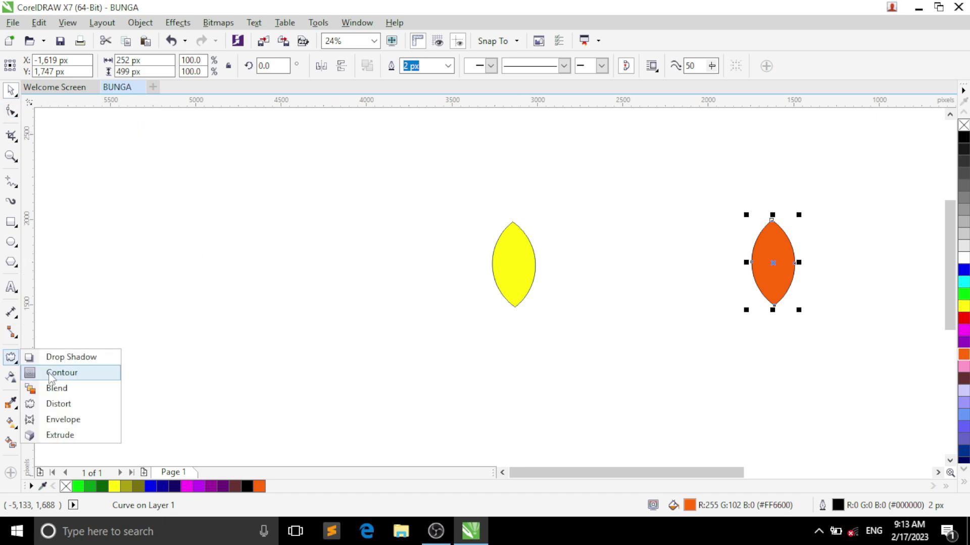
left_click(54, 388)
left_click_drag(773, 266, 773, 266)
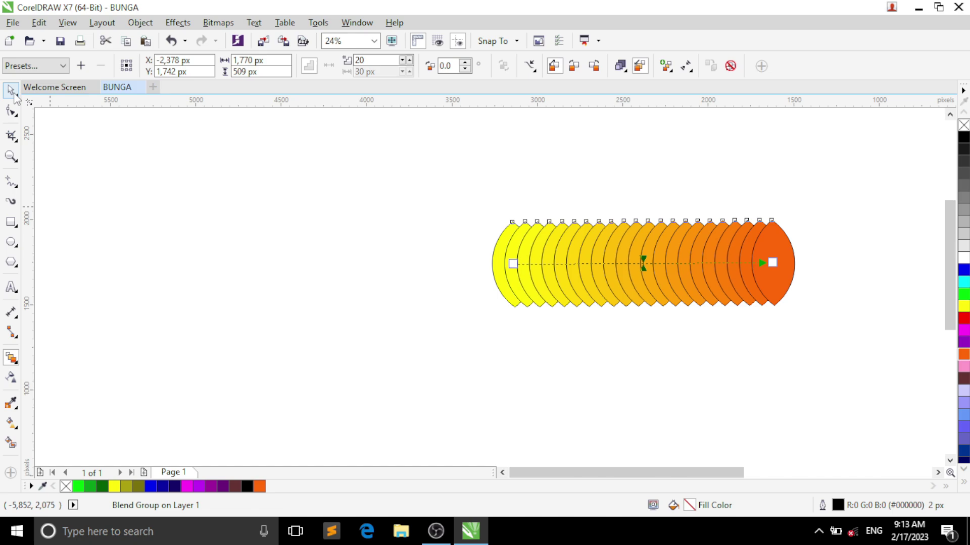
left_click(11, 242)
left_click_drag(143, 203, 305, 366)
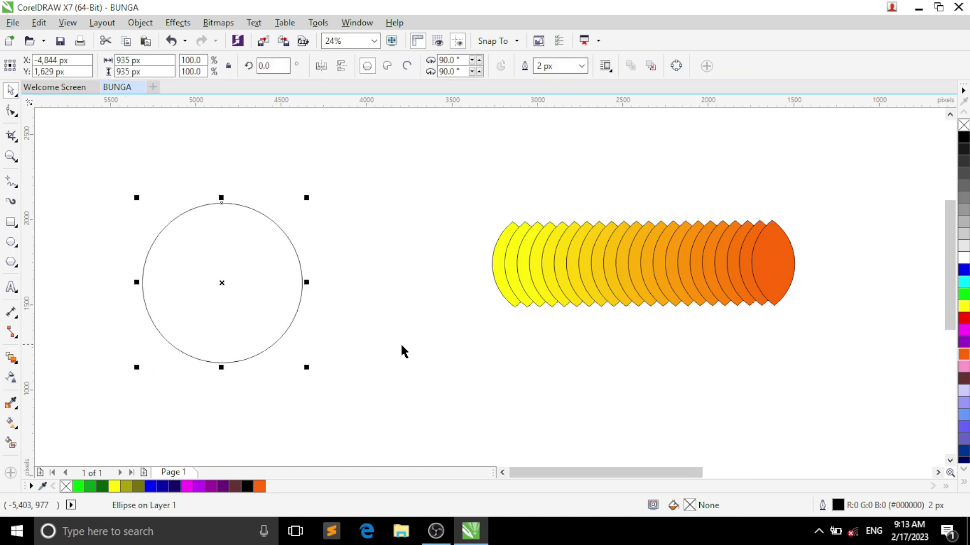
Step: Attach the petal blend to the circle as its new path
left_click(11, 357)
left_click(676, 254)
left_click(530, 66)
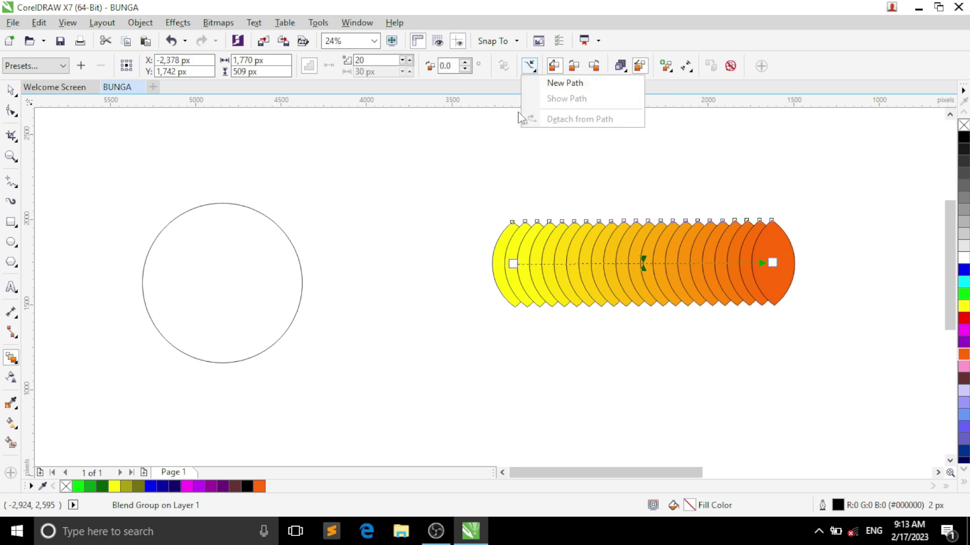
left_click(562, 80)
left_click(255, 211)
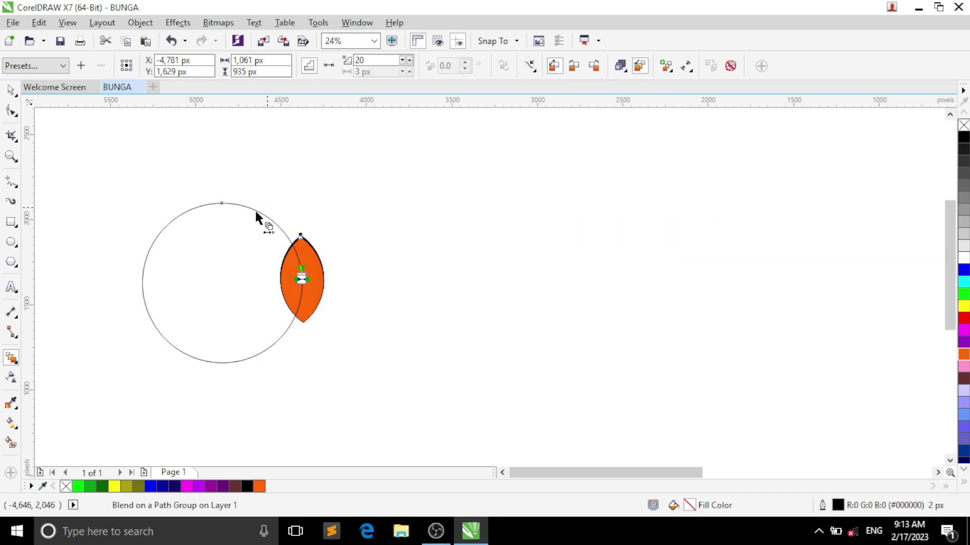
Step: Spread the blended petals along the full circle path and rotate all of them to follow it
left_click(670, 71)
left_click(702, 146)
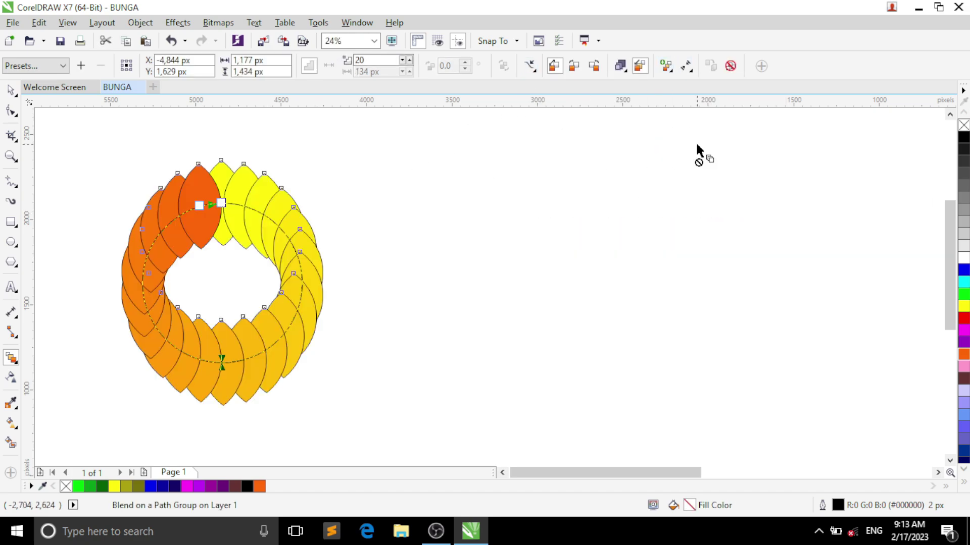
left_click(670, 71)
left_click(716, 161)
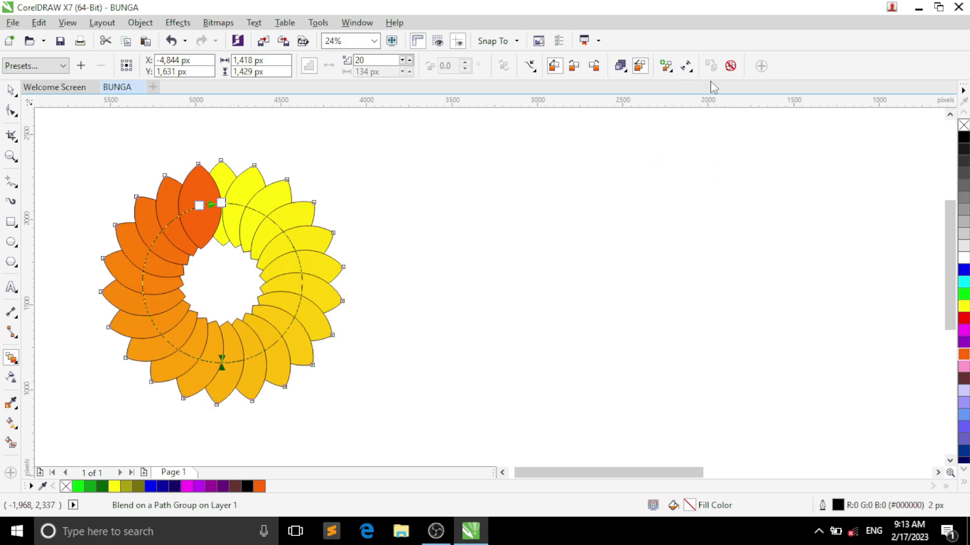
Step: Break the path blend apart and delete the circle, leaving only the ring of petals
left_click(11, 91)
left_click(221, 178)
left_click(303, 240)
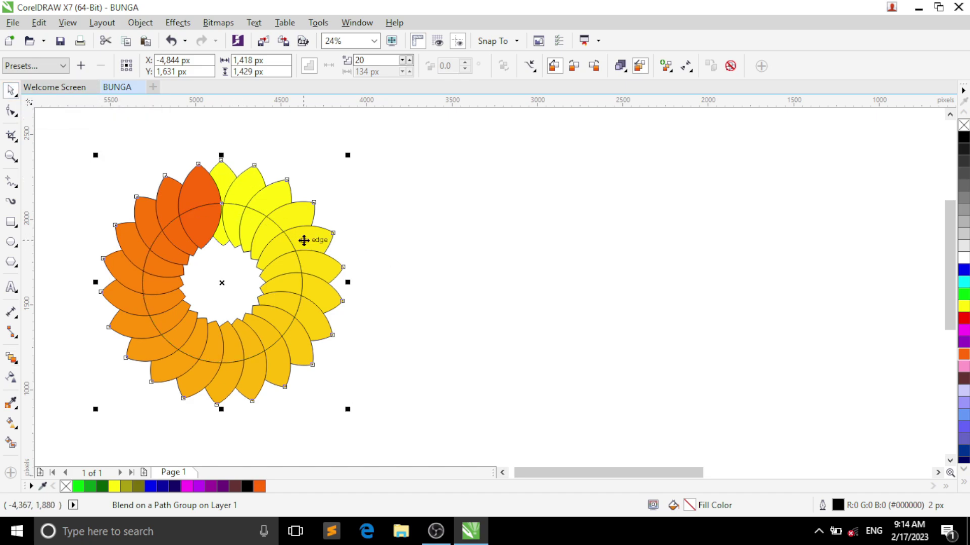
key("ctrl+k")
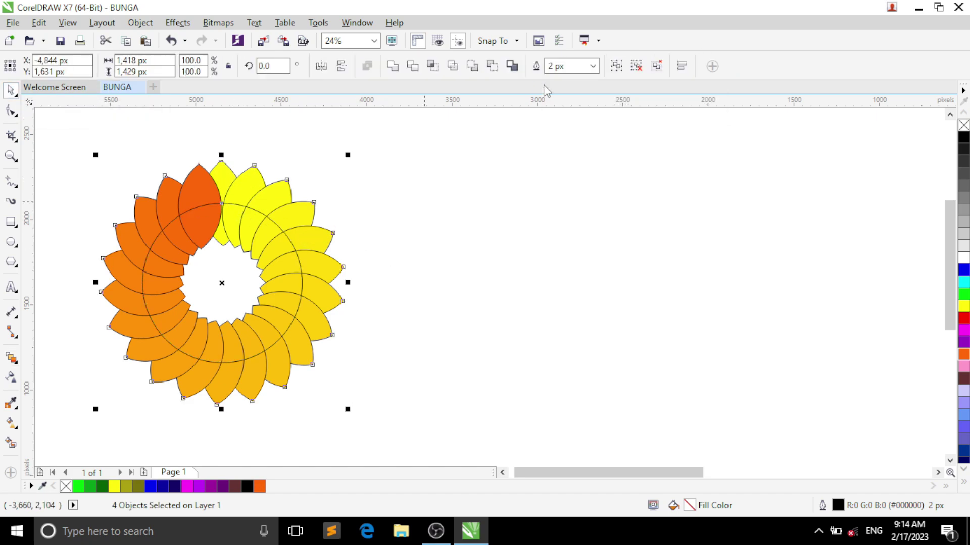
left_click(475, 301)
left_click(240, 274)
key("Delete")
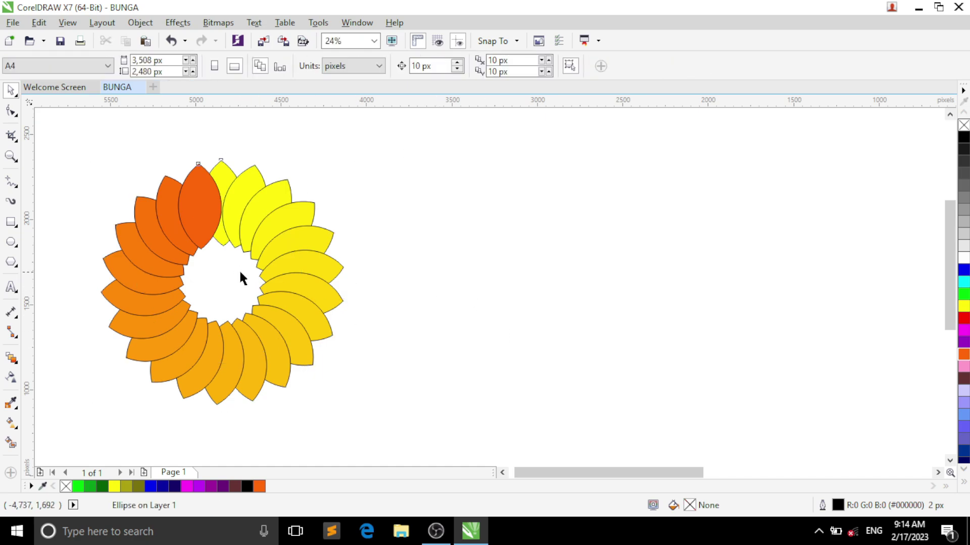
Step: Rotate the uppermost yellow petal slightly clockwise to 353.36°
left_click(223, 173)
left_click(227, 179)
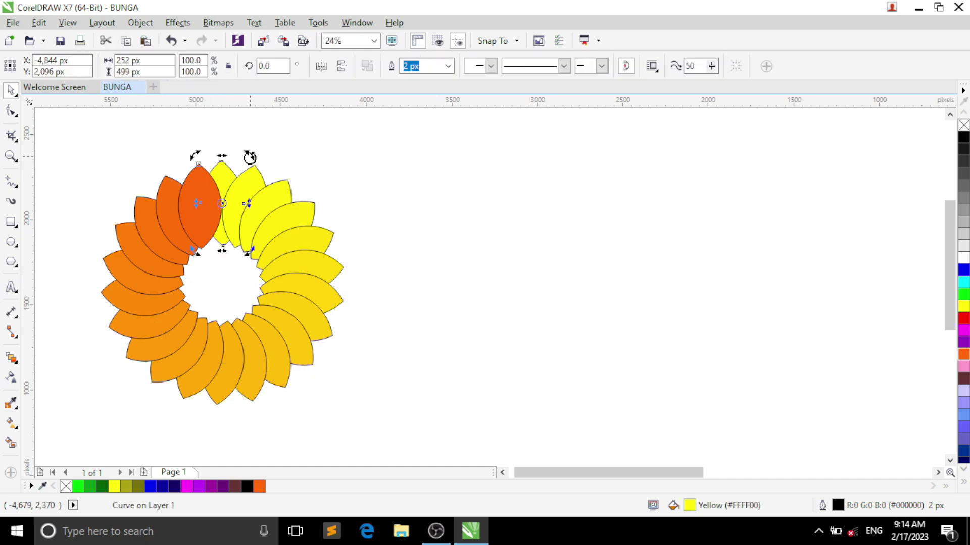
mouse_move(250, 155)
left_mouse_down()
mouse_move(258, 157)
mouse_move(242, 146)
mouse_move(258, 166)
mouse_move(254, 159)
left_mouse_up()
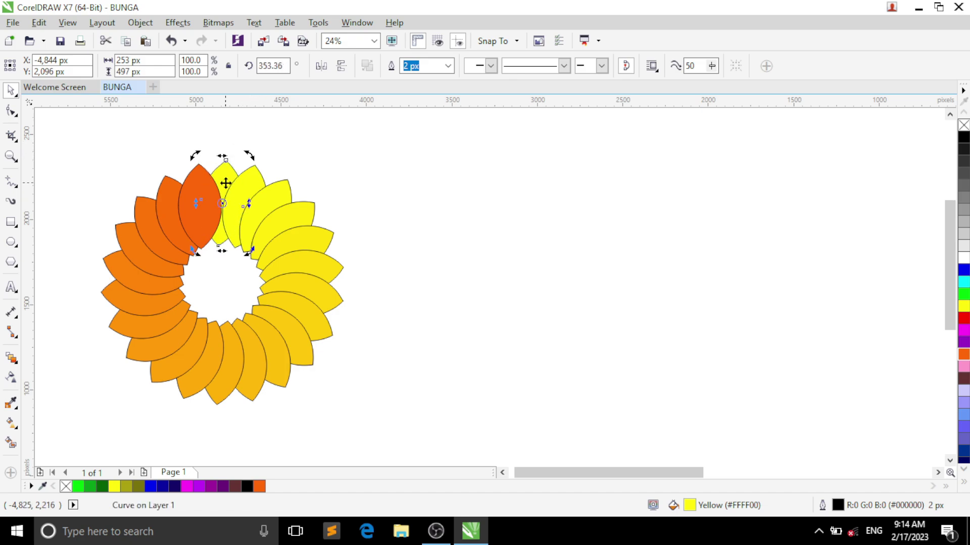
Step: Trim the group of blended petals with the uppermost yellow petal
left_click(229, 183)
left_click(253, 186, "ctrl")
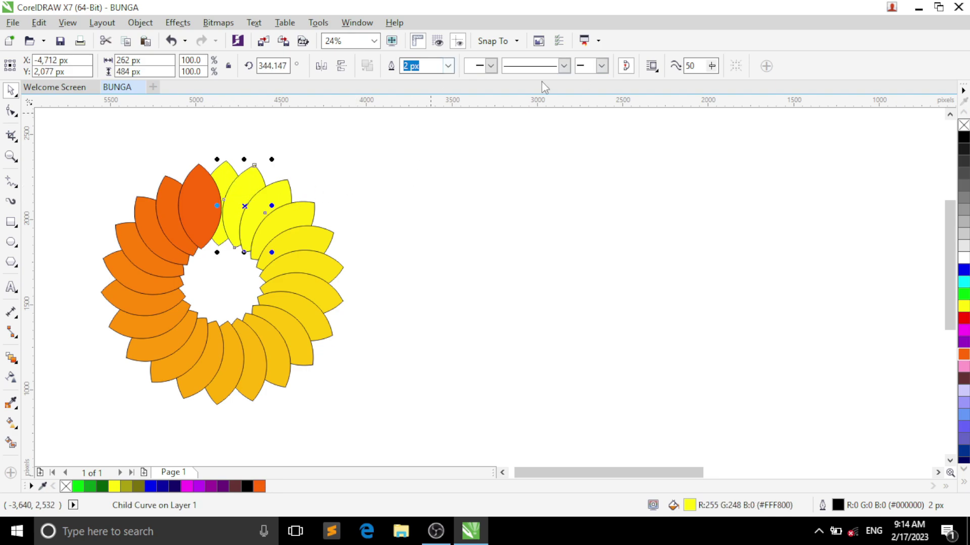
left_click(201, 185)
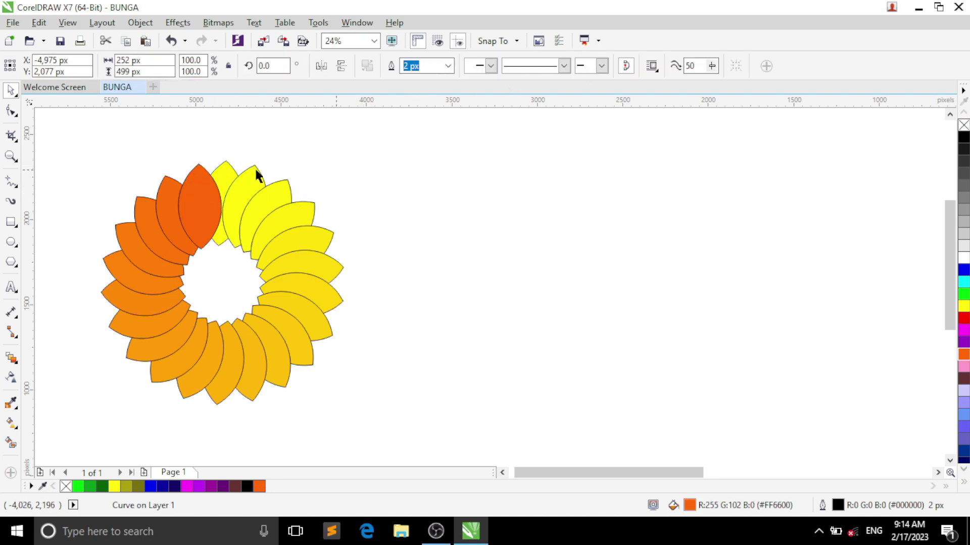
left_click(227, 179)
left_click(198, 185)
left_click(227, 177)
left_click(251, 186, "ctrl")
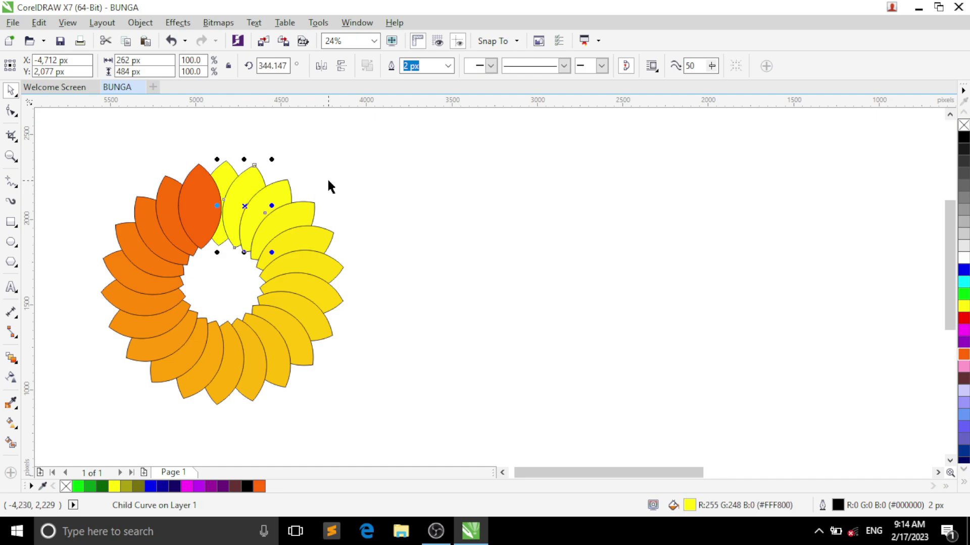
left_click(230, 176)
left_click(249, 183, "ctrl")
left_click(227, 176)
left_click(247, 182, "shift")
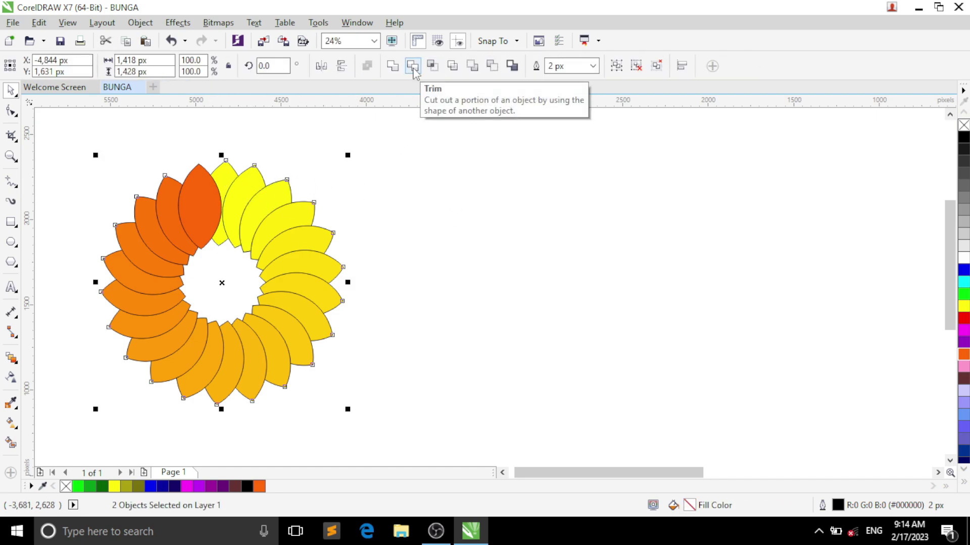
left_click(413, 68)
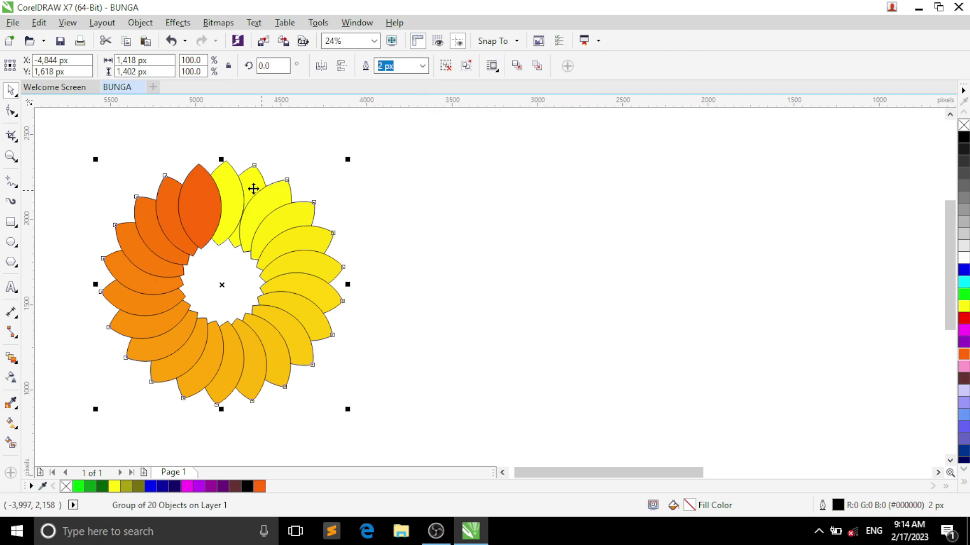
left_click(236, 182)
left_click(257, 179, "shift")
left_click(455, 213)
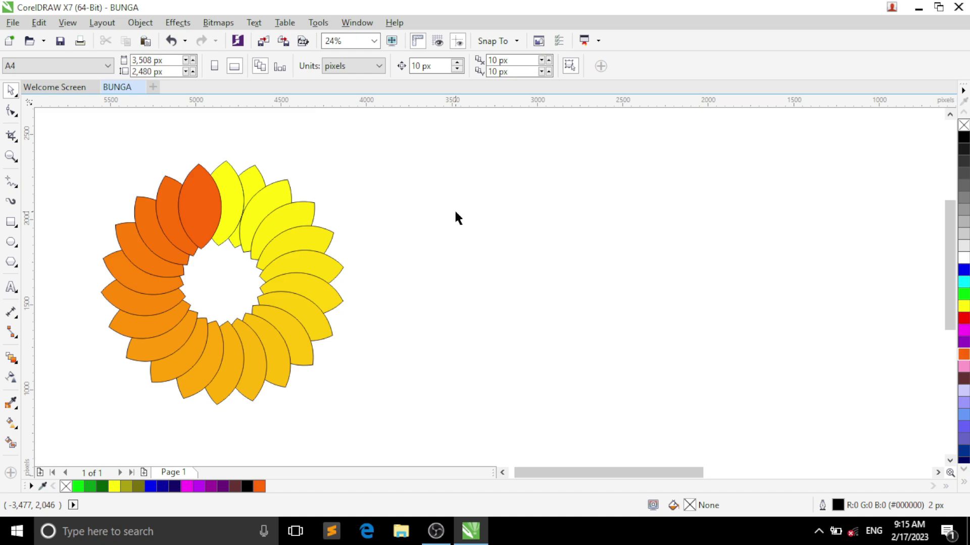
Step: Undo the trim, petal rotation, circle deletion, break-apart and placement of the blend along the circle
key("ctrl+z")
key("ctrl+z")
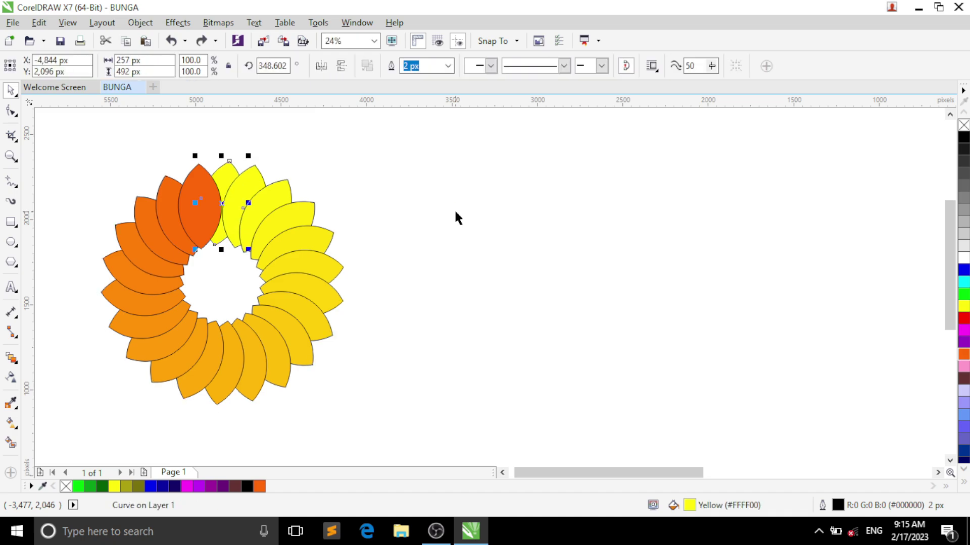
key("ctrl+z")
key("ctrl+z")
key("ctrl+z")
key("ctrl+z")
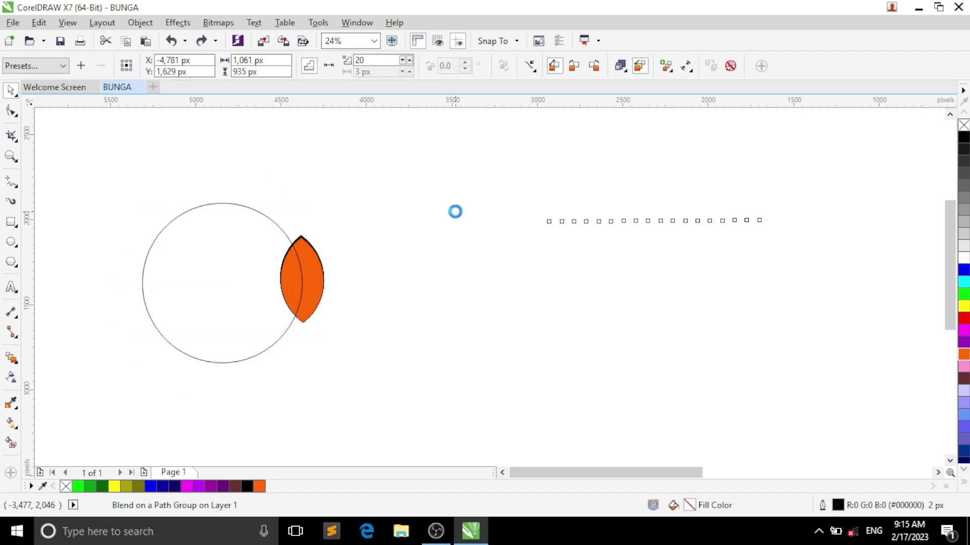
Step: Select the circle and enlarge it slightly by its upper corner
left_click(203, 257)
left_click(129, 153)
left_click(270, 241)
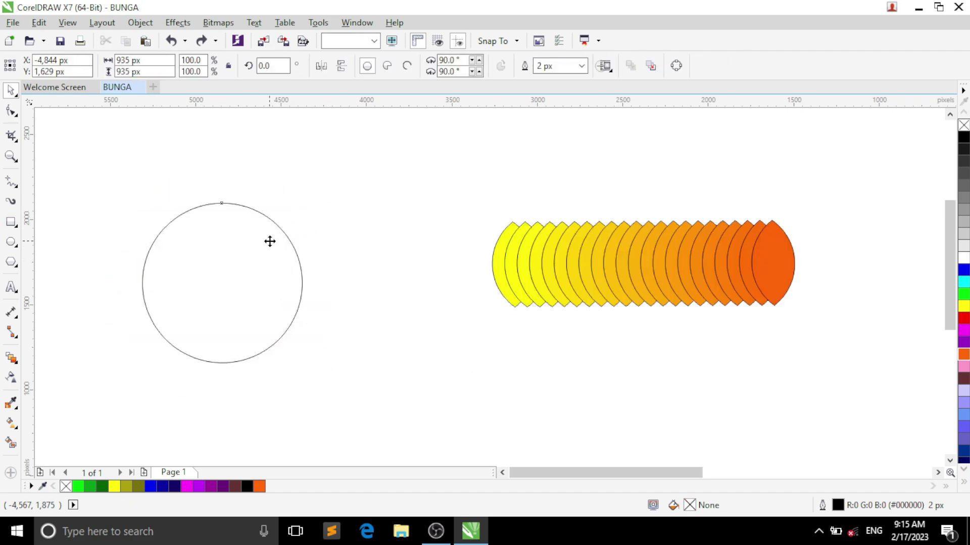
left_click_drag(302, 201, 317, 188)
Step: Place the straight petal blend on the enlarged circle as its new path
left_click(554, 266)
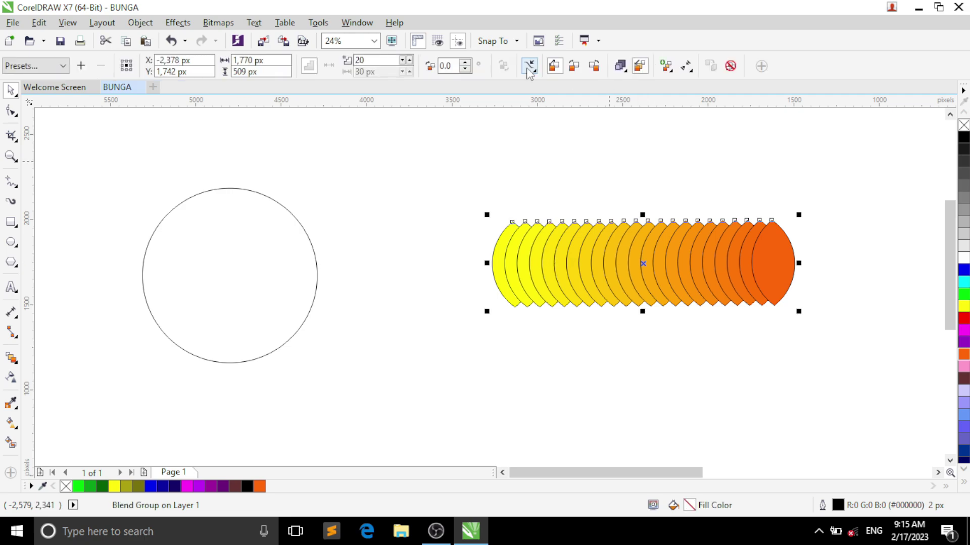
left_click(528, 67)
left_click(566, 80)
left_click(259, 195)
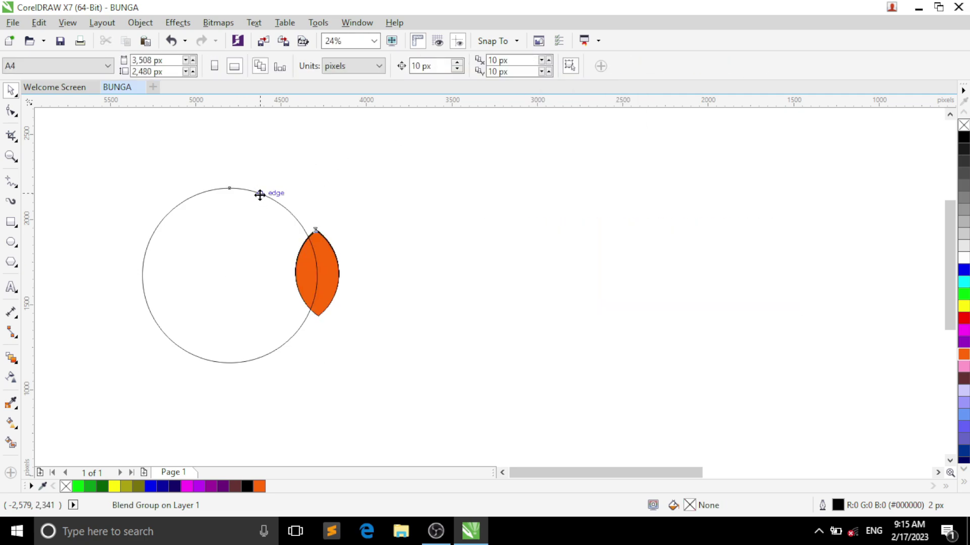
Step: Distribute the blend over the full circle path and rotate all petals to follow it
left_click(665, 65)
left_click(683, 146)
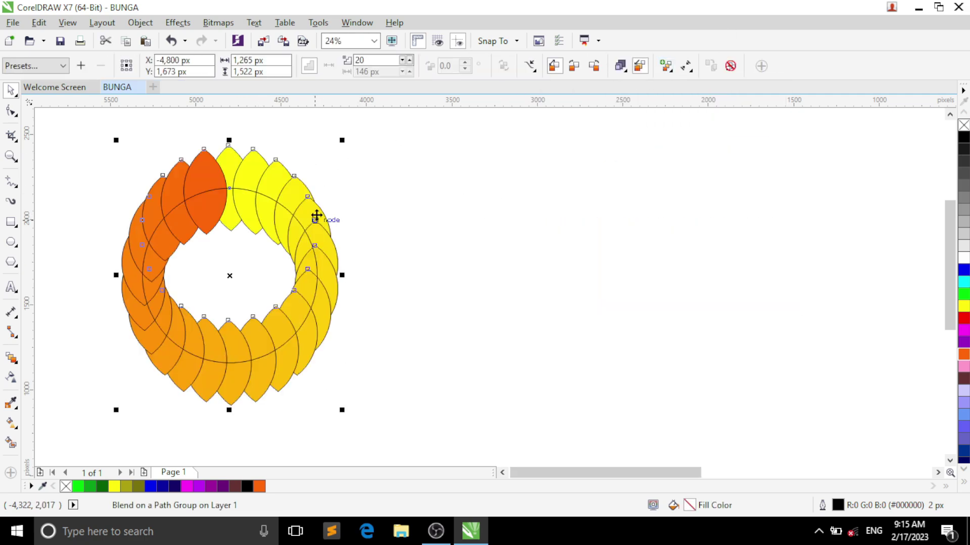
left_click(666, 65)
left_click(696, 161)
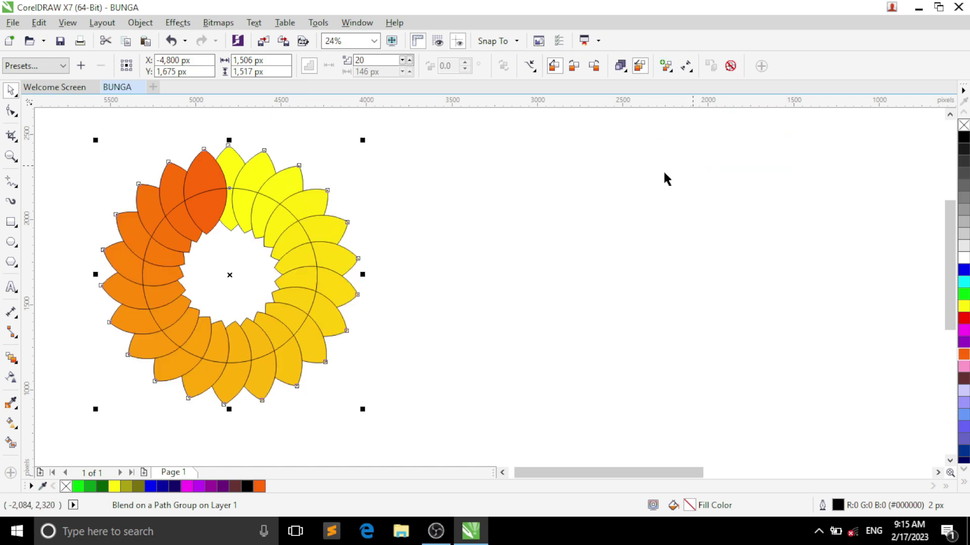
Step: Break the blend apart from its path and delete the circle inside the petal ring
left_click(284, 145)
left_click(296, 222)
key("ctrl+k")
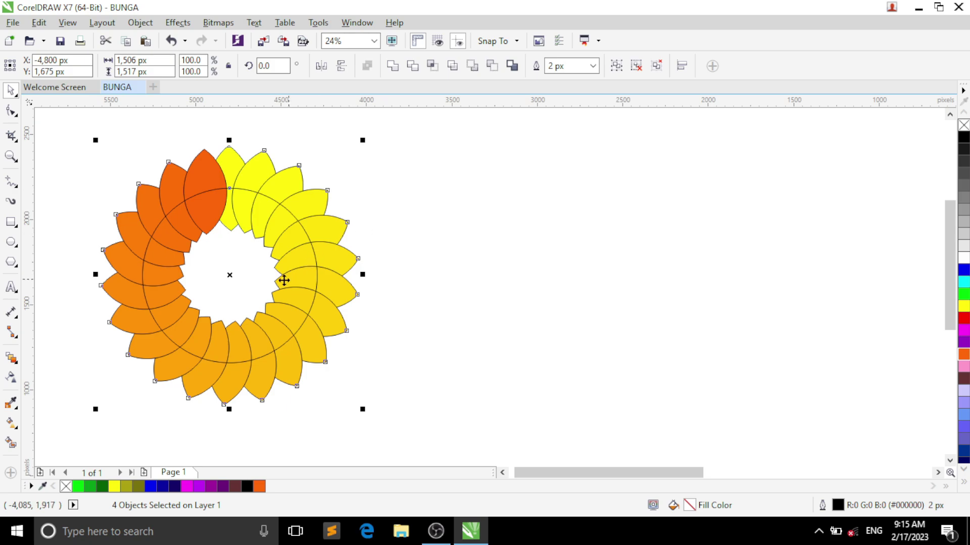
left_click(242, 268)
left_click(475, 265)
left_click(230, 268)
key("Delete")
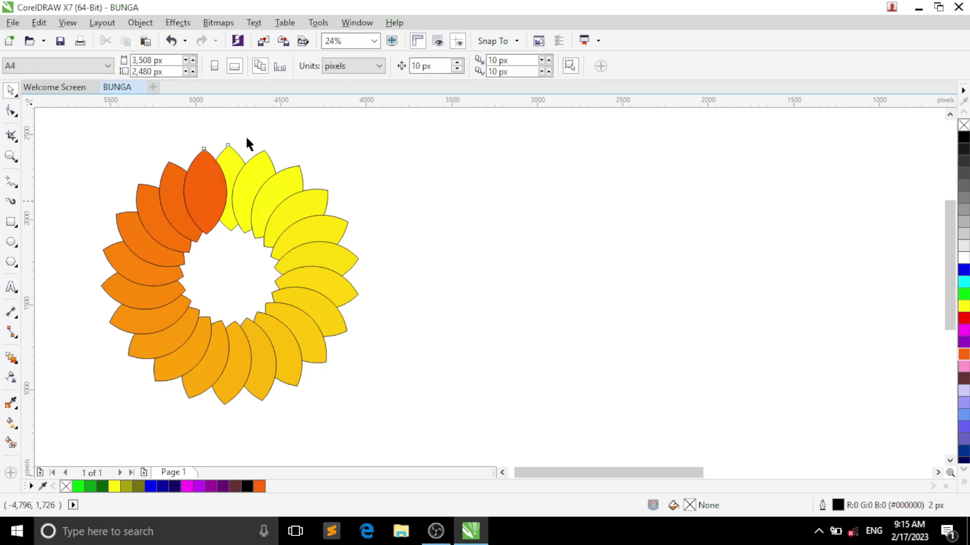
Step: Trim the uppermost orange petal with the adjoining yellow petal and rotate the yellow petal to 356.414°
left_click(232, 162)
left_click(252, 177, "ctrl")
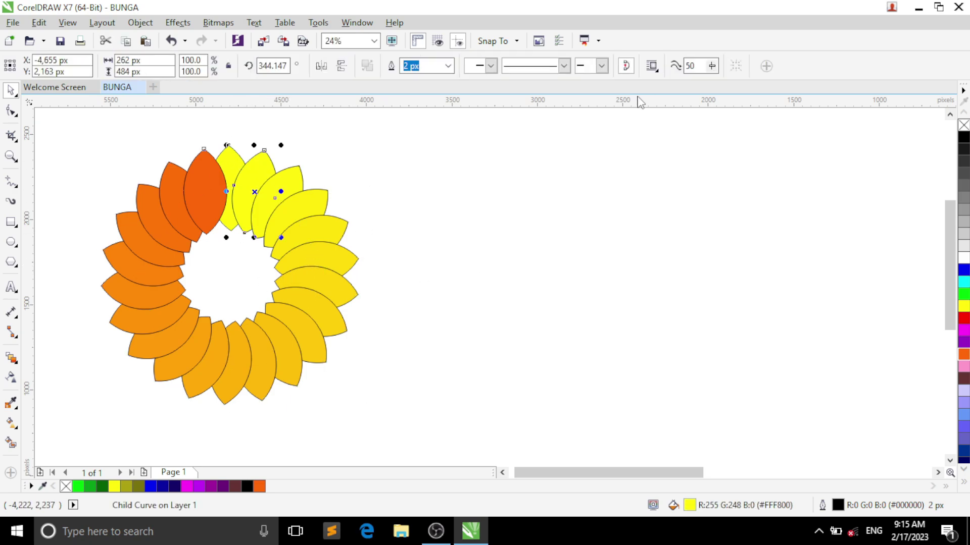
left_click(235, 164)
left_click(260, 174, "shift")
left_click(433, 160)
left_click(235, 162)
left_click(268, 169, "shift")
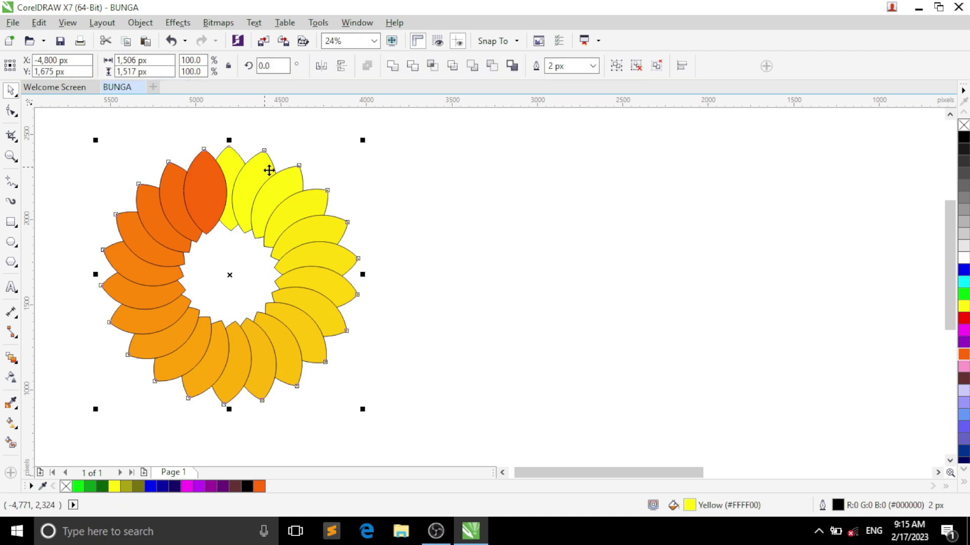
left_click(435, 161)
left_click(237, 165)
left_click(211, 174, "shift")
left_click(430, 67)
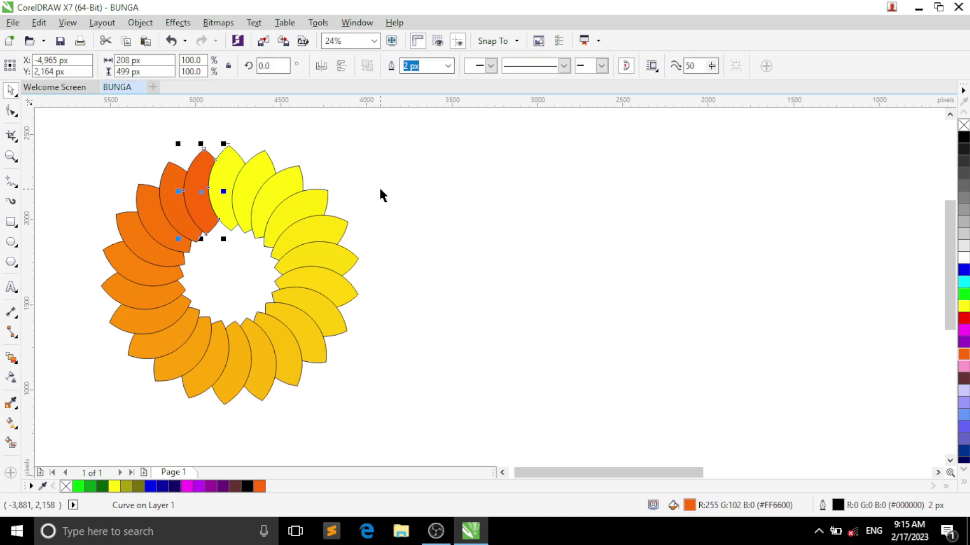
left_click(240, 161)
left_click_drag(256, 142, 259, 143)
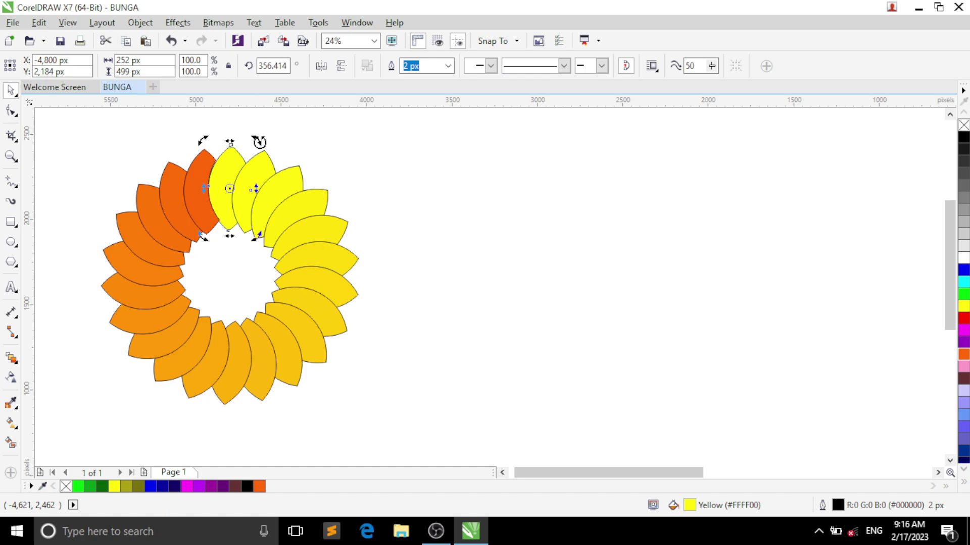
Step: Draw a circle in the centre of the petal ring and enlarge it to about 437 px across
left_click(12, 242)
left_click_drag(199, 246, 258, 311)
left_click_drag(196, 242, 186, 232)
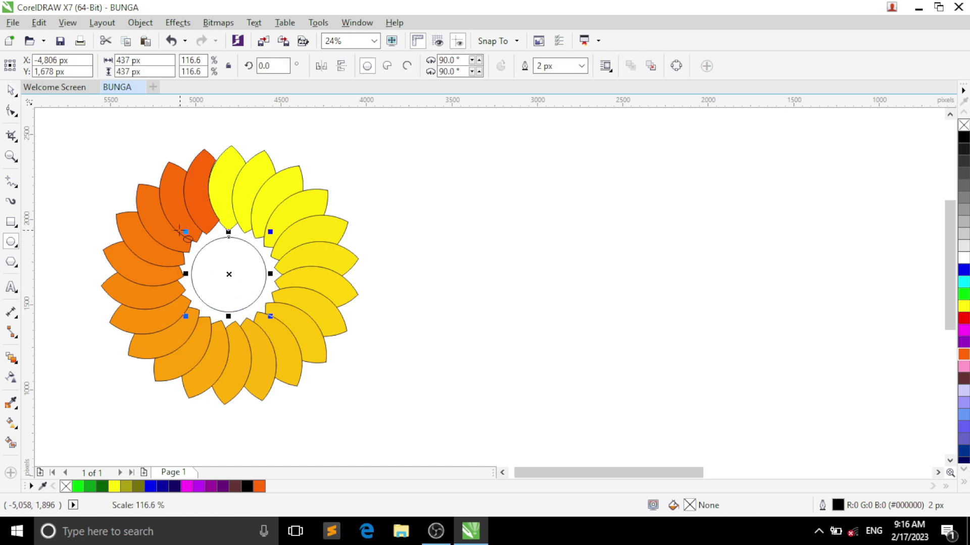
Step: Give the centre circle an orange #FF6600 fill without outline and enlarge it to about 458 px
left_click(963, 354)
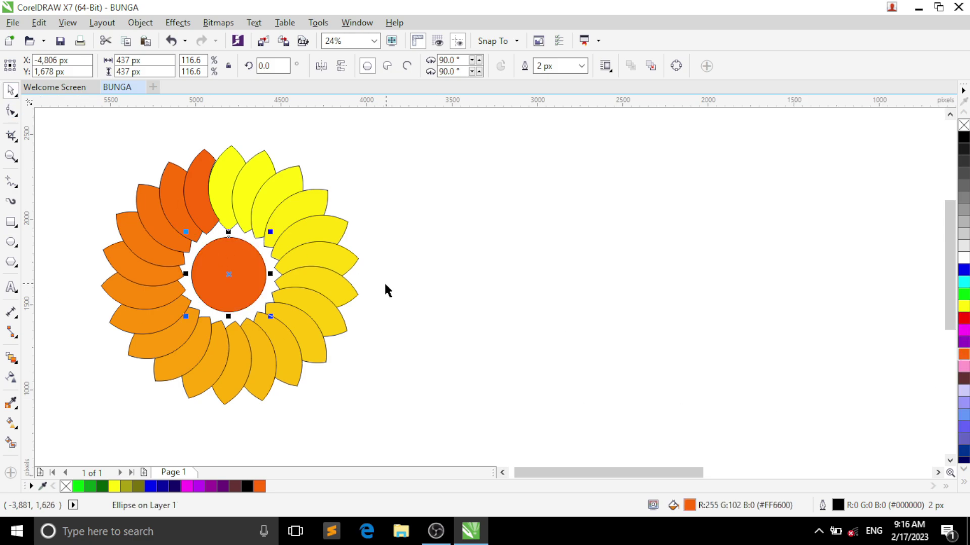
right_click(66, 486)
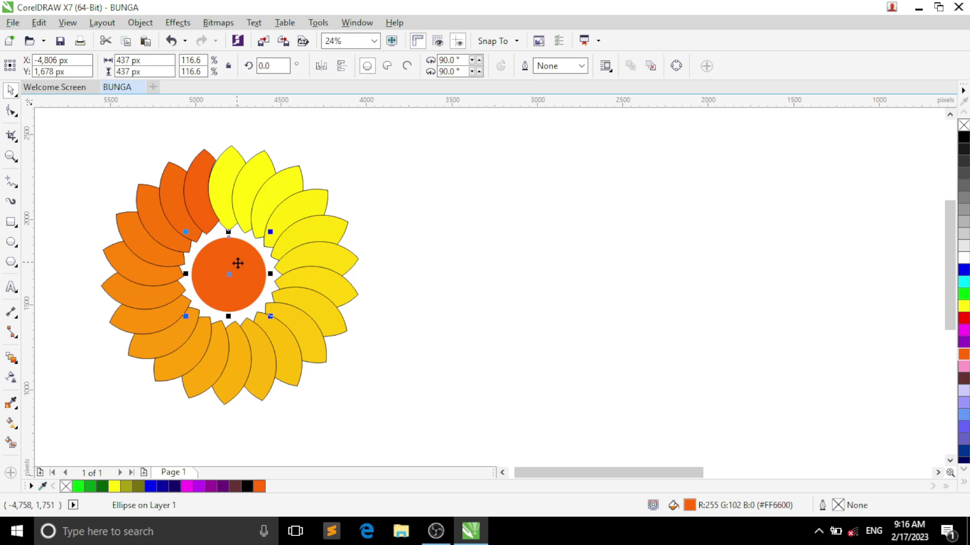
left_click(243, 287)
left_click_drag(270, 317, 273, 319)
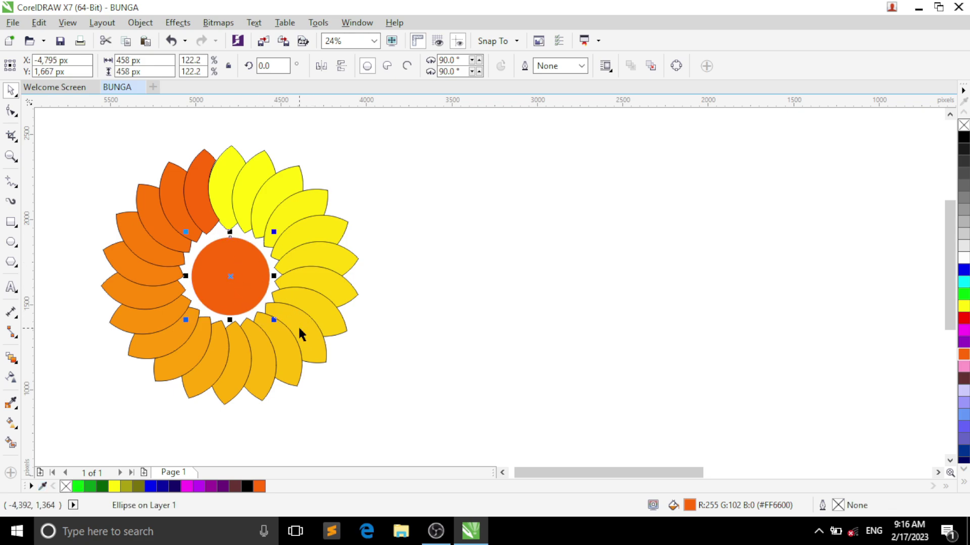
Step: Move the whole yellow and orange flower onto the page below the other two flowers and reduce its size
scroll(495, 283, "down", 2)
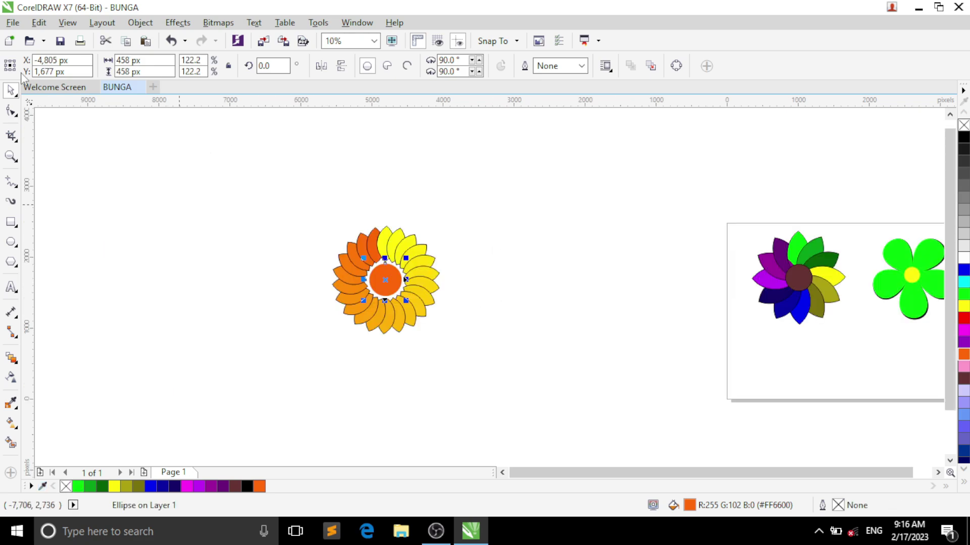
left_click_drag(272, 204, 452, 345)
left_click_drag(412, 288, 889, 383)
left_click_drag(922, 433, 903, 411)
Step: Shrink the yellow and orange flower to about 1,107 × 1,115 px and position it at about X 1,830, Y 575 px
key("z")
left_click_drag(638, 182, 878, 428)
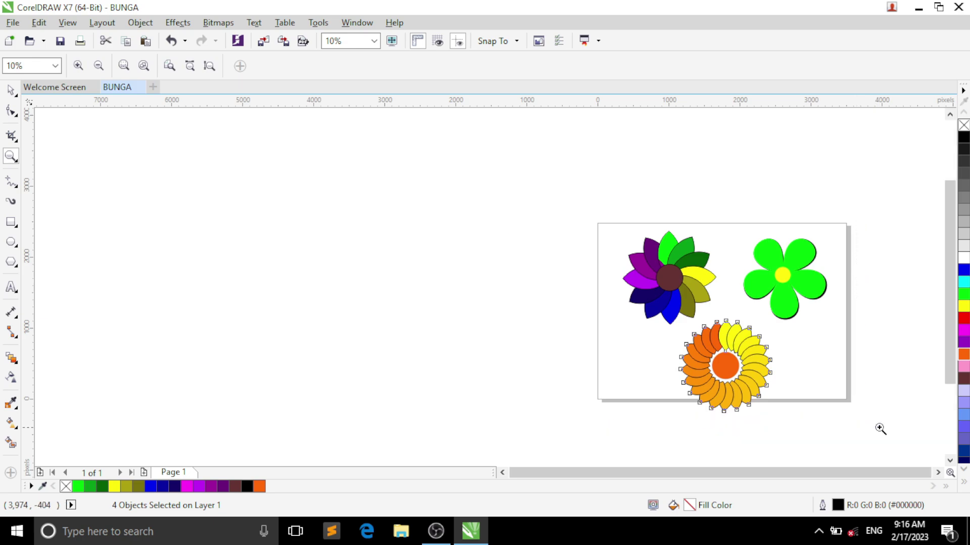
left_click_drag(716, 453, 749, 422)
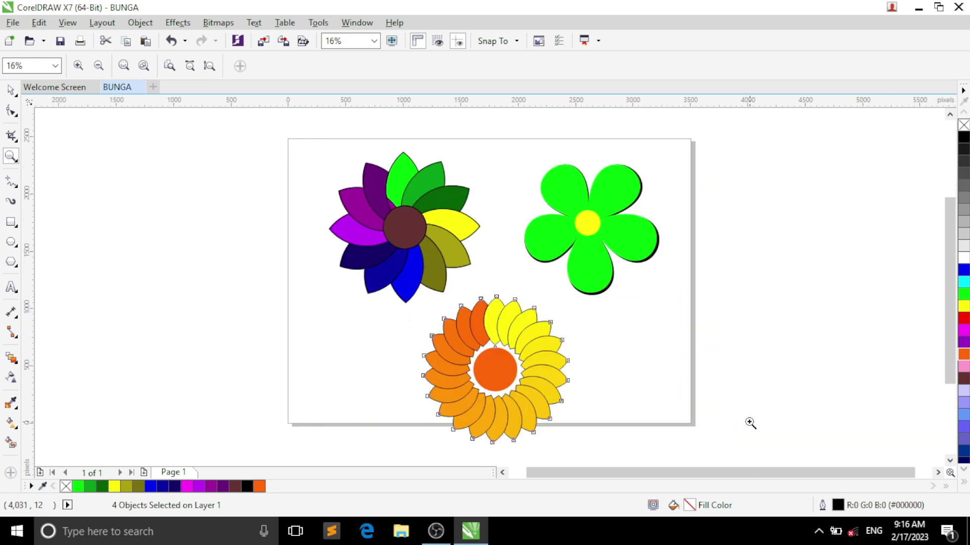
key("space")
left_click_drag(576, 451, 556, 429)
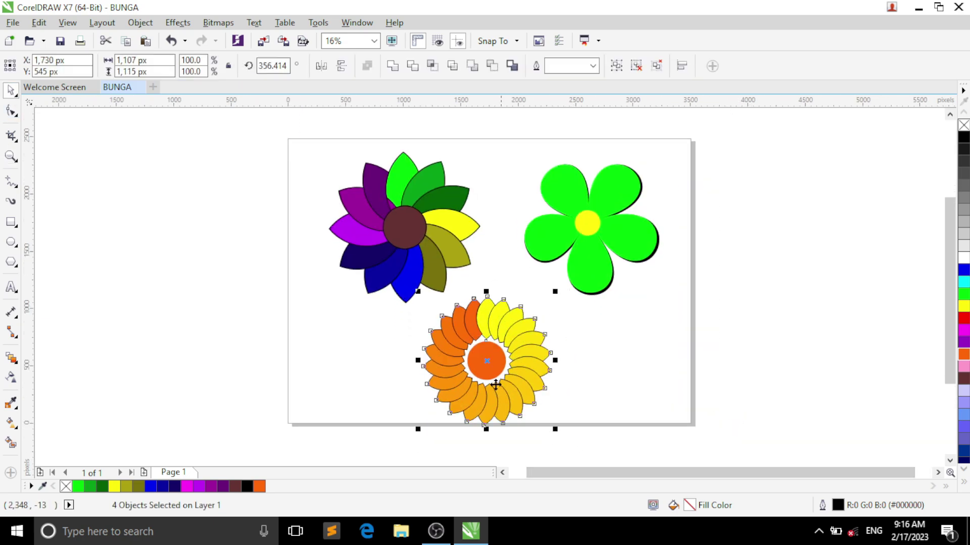
left_click_drag(514, 396, 520, 395)
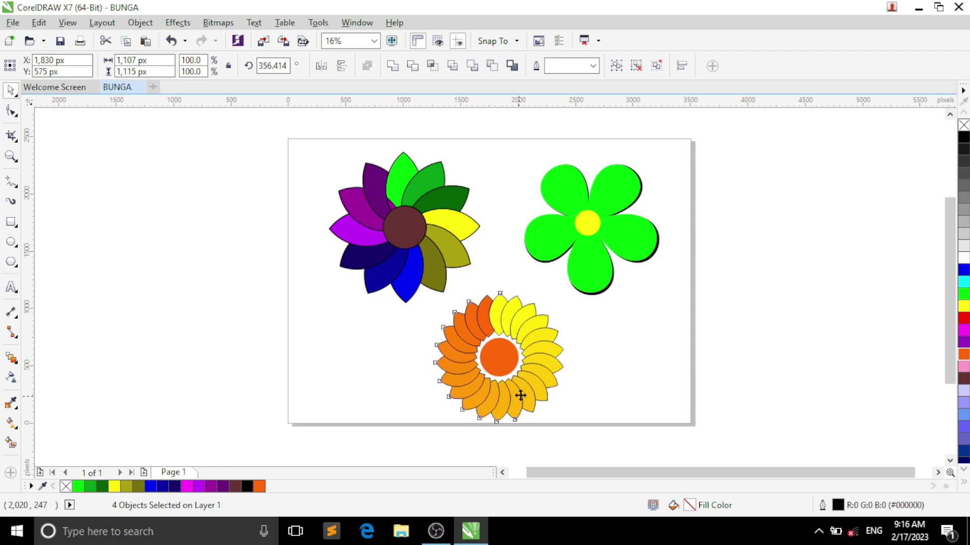